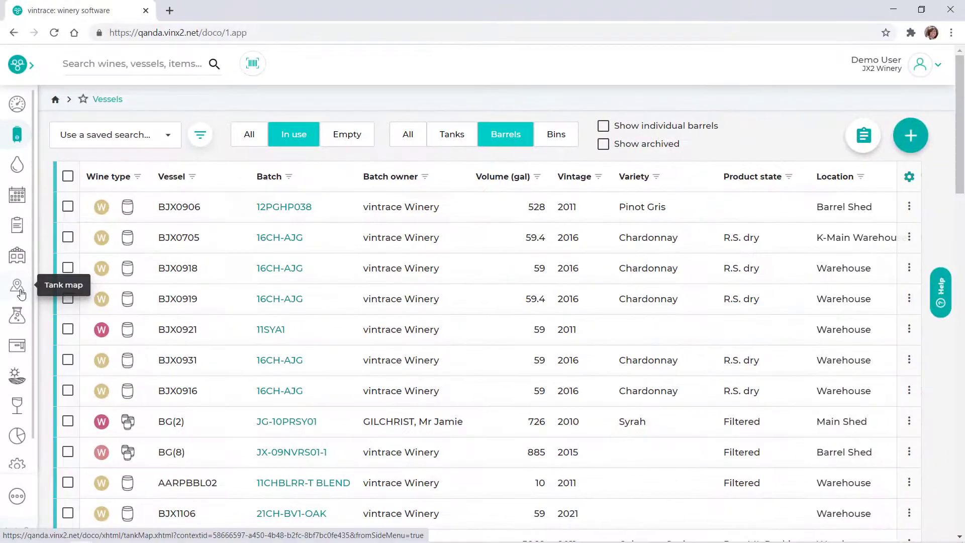
Create a new tank map from the tank map view and name it "Tank Farm"
click(22, 294)
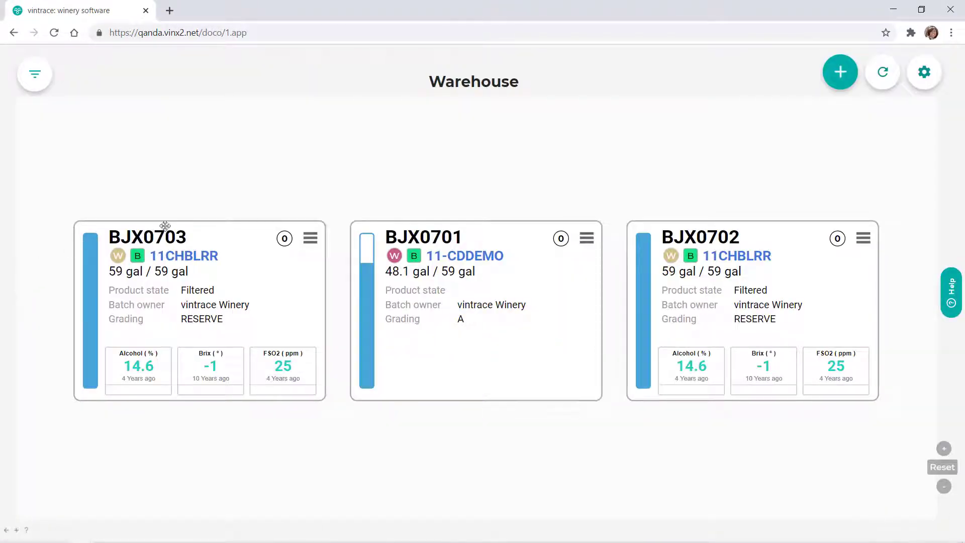
click(846, 88)
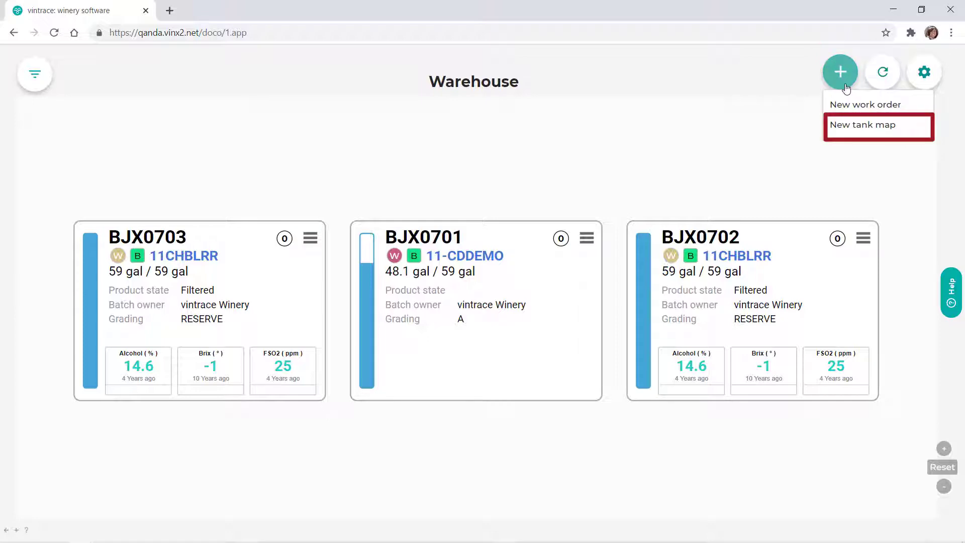
click(837, 124)
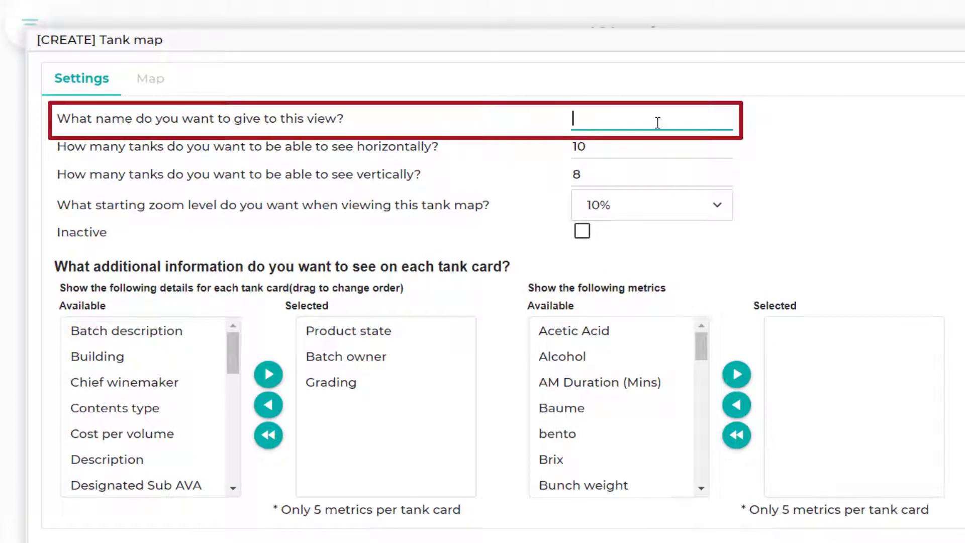
text(Tank F)
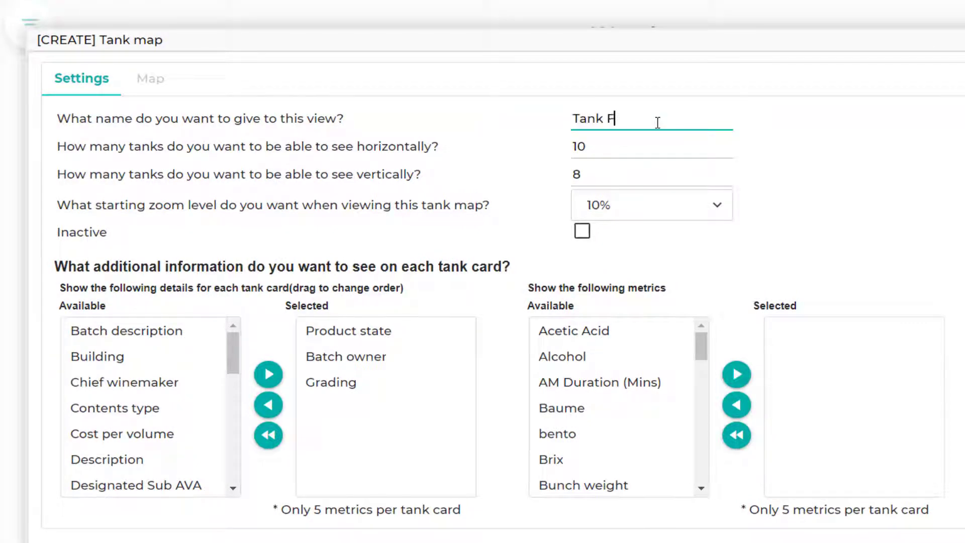
text(arm)
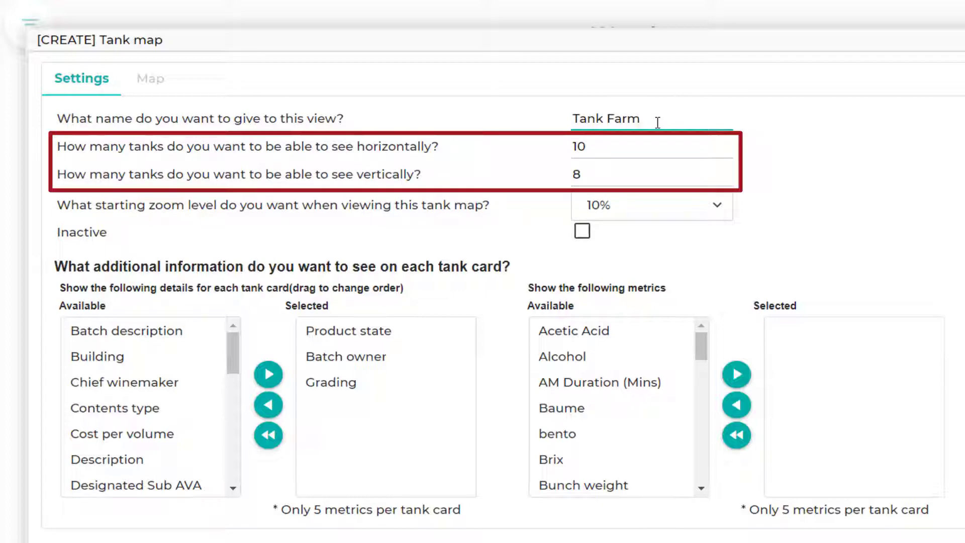
Set the tank map to show 10 tanks vertically, with a starting zoom level of Fit to screen
click(668, 151)
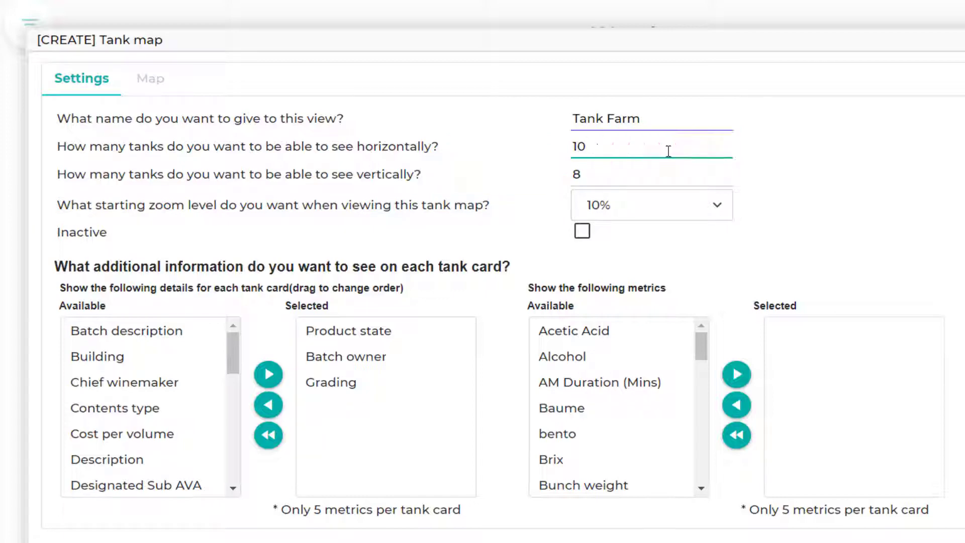
click(574, 176)
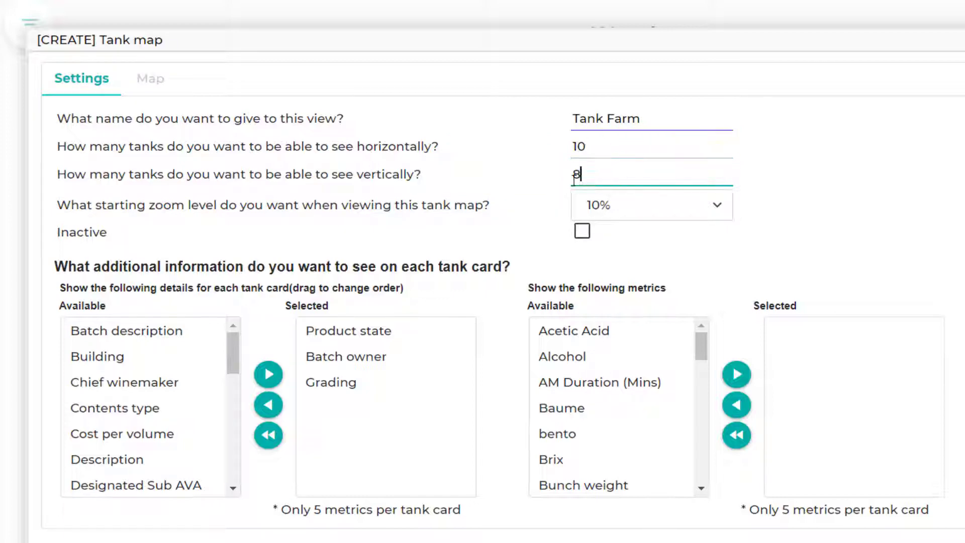
double_click(575, 177)
text(10)
click(698, 227)
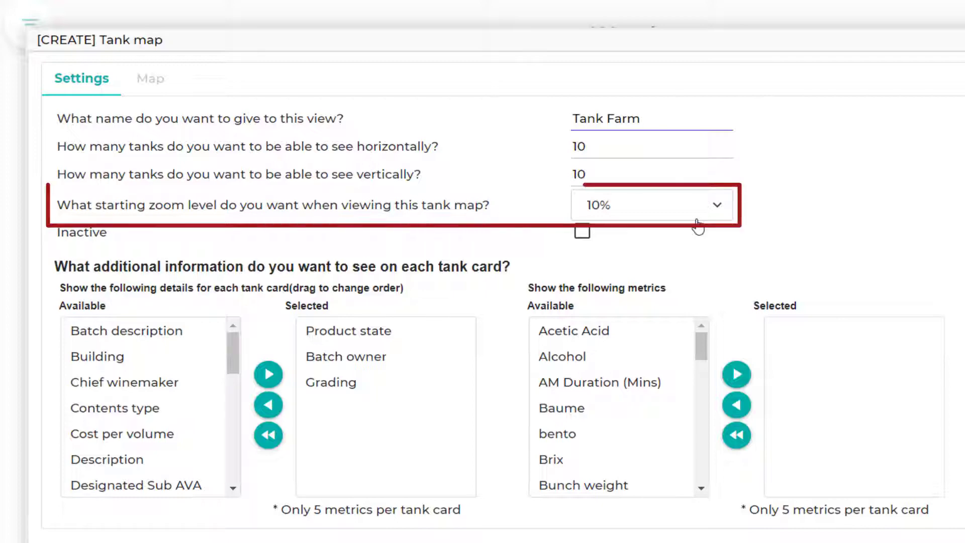
click(717, 215)
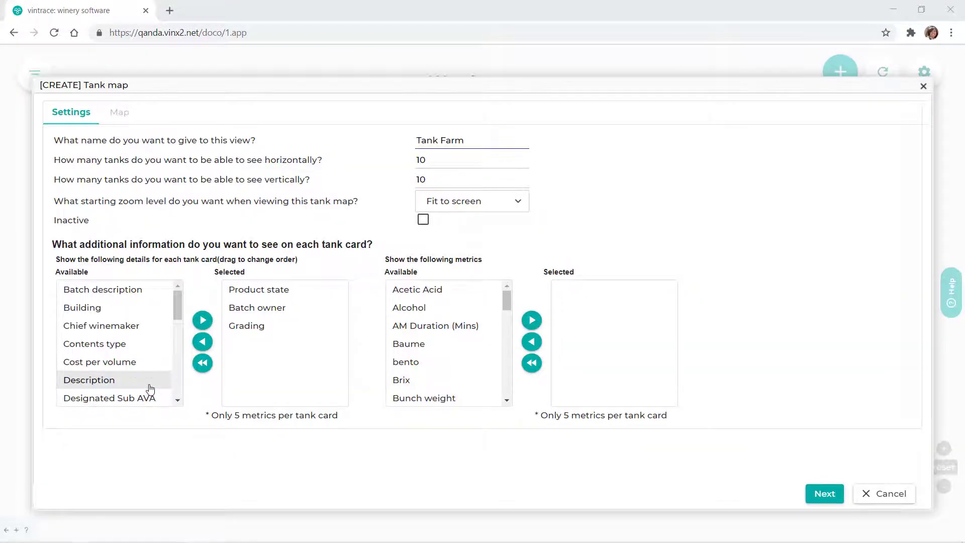
Add Description to the details shown on each tank card and look through the remaining available details
click(153, 380)
click(202, 320)
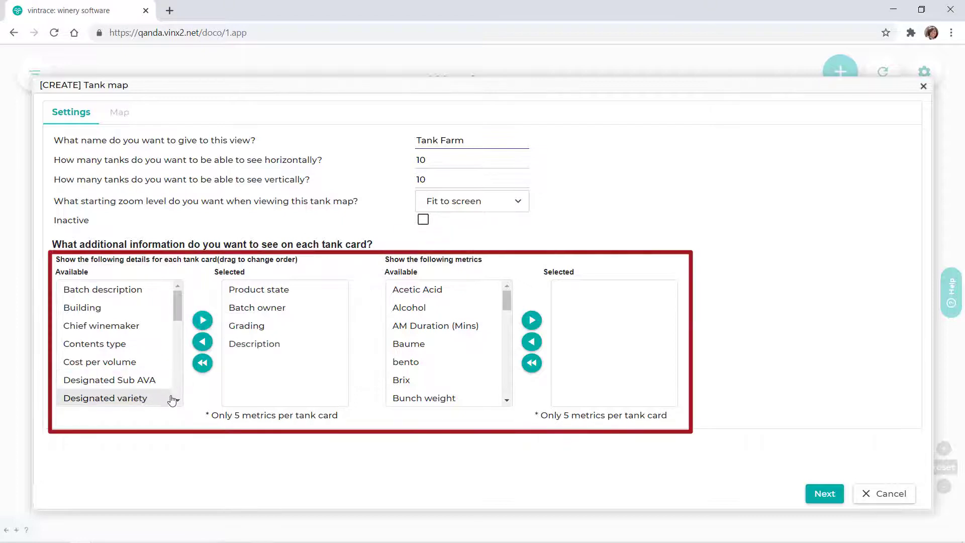
scroll(171, 388, down, 2)
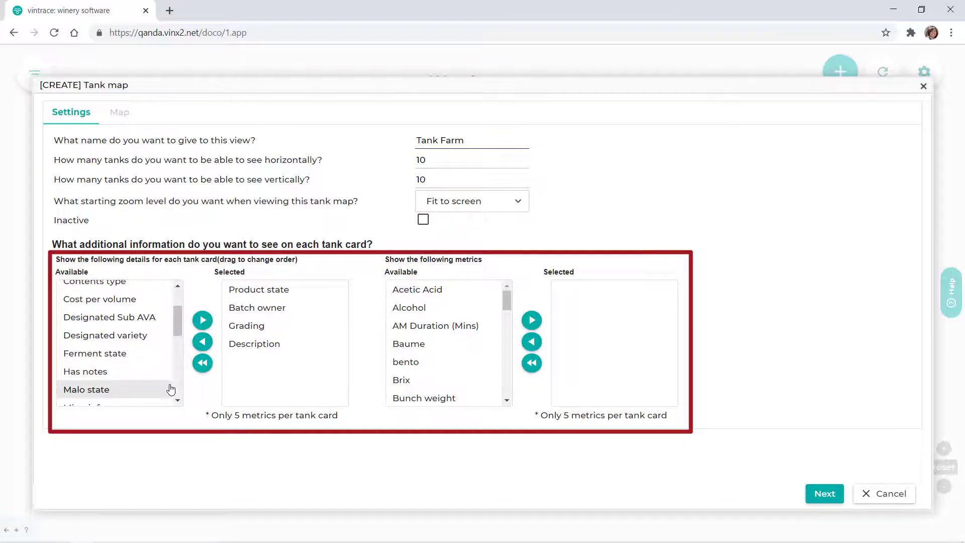
scroll(171, 389, down, 2)
scroll(170, 389, down, 2)
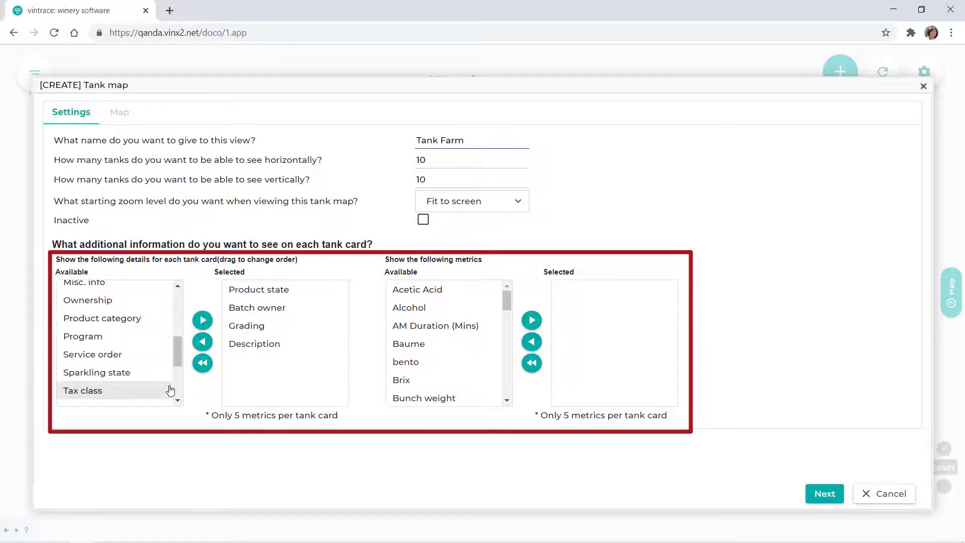
Add the metrics Alcohol, Brix and Temp to each tank card
click(474, 314)
click(532, 320)
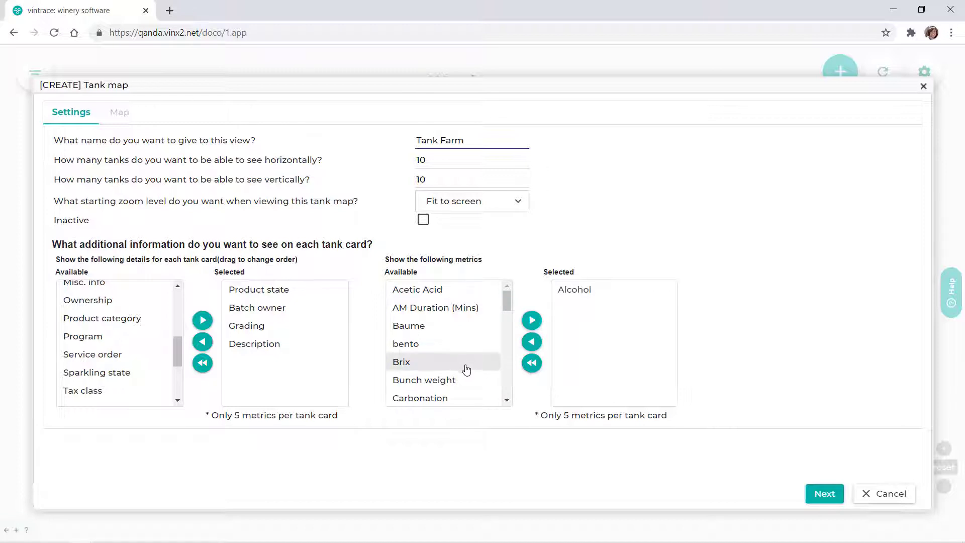
click(467, 370)
click(532, 320)
scroll(452, 388, down, 5)
click(457, 378)
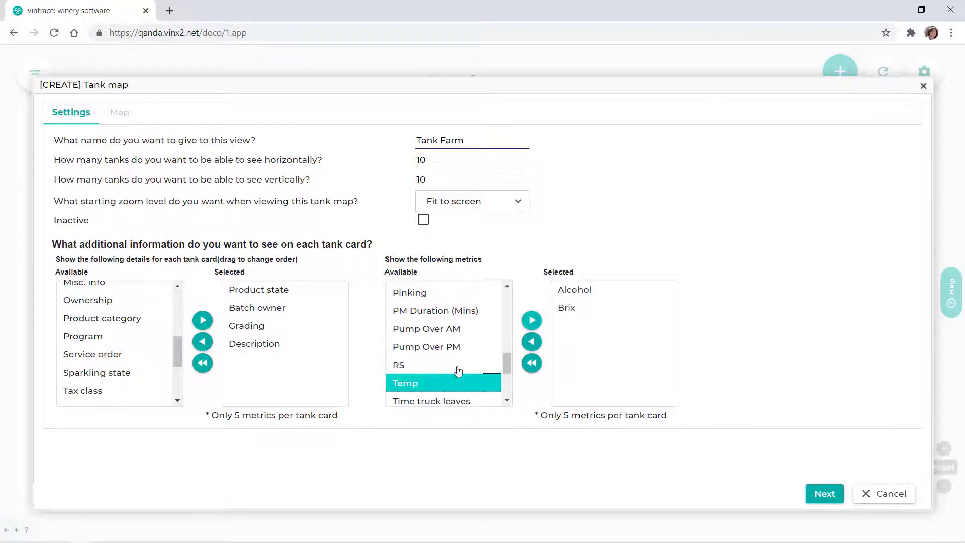
click(531, 319)
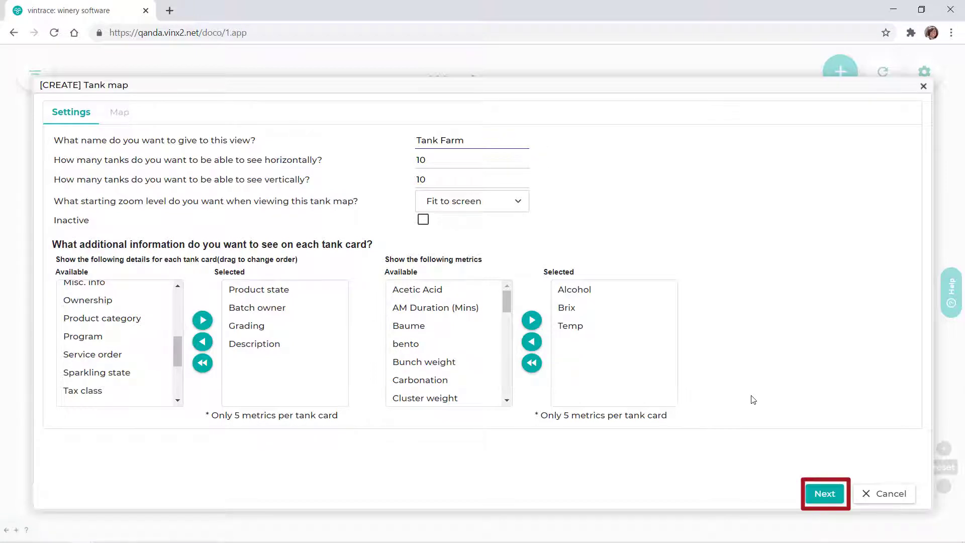
Continue to the map layout and check the grid down to row 10 and back up to row 1
click(813, 497)
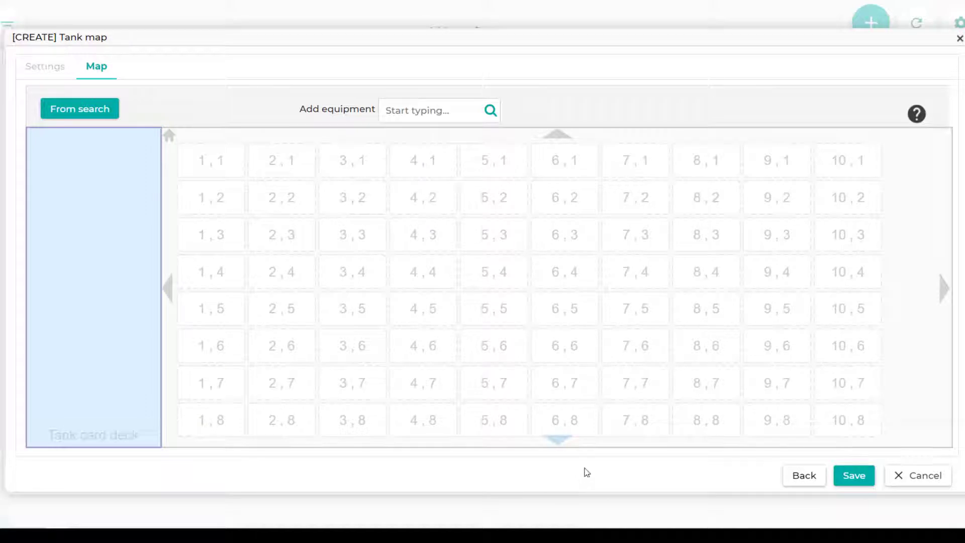
click(561, 445)
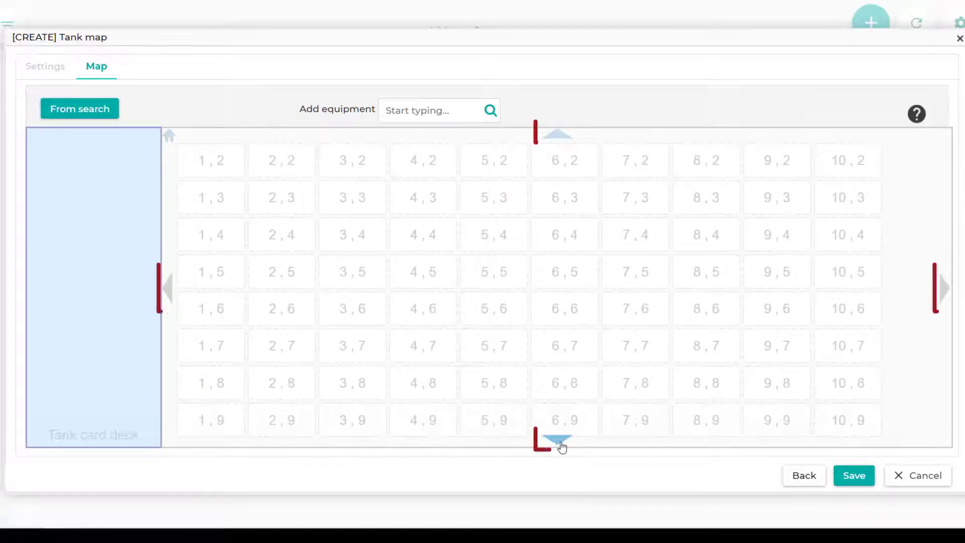
click(558, 441)
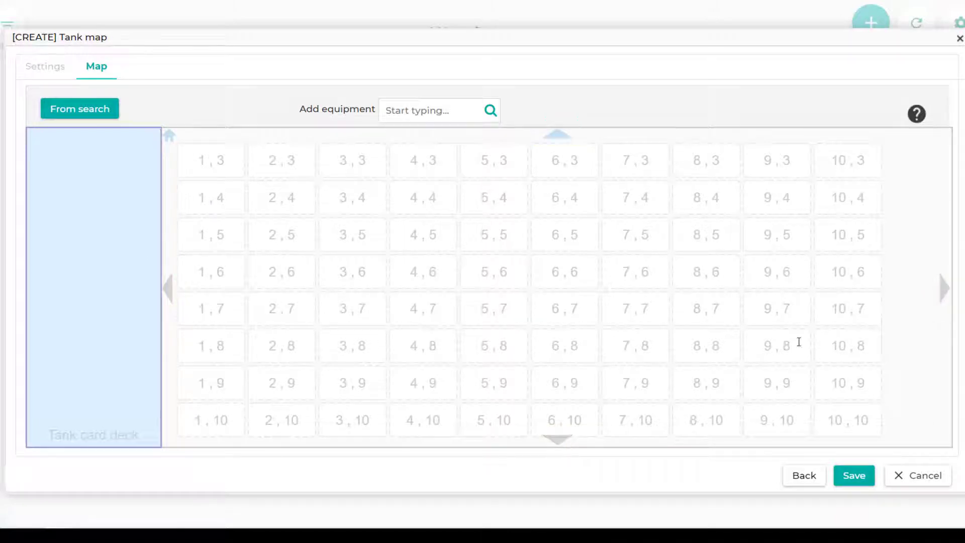
click(558, 137)
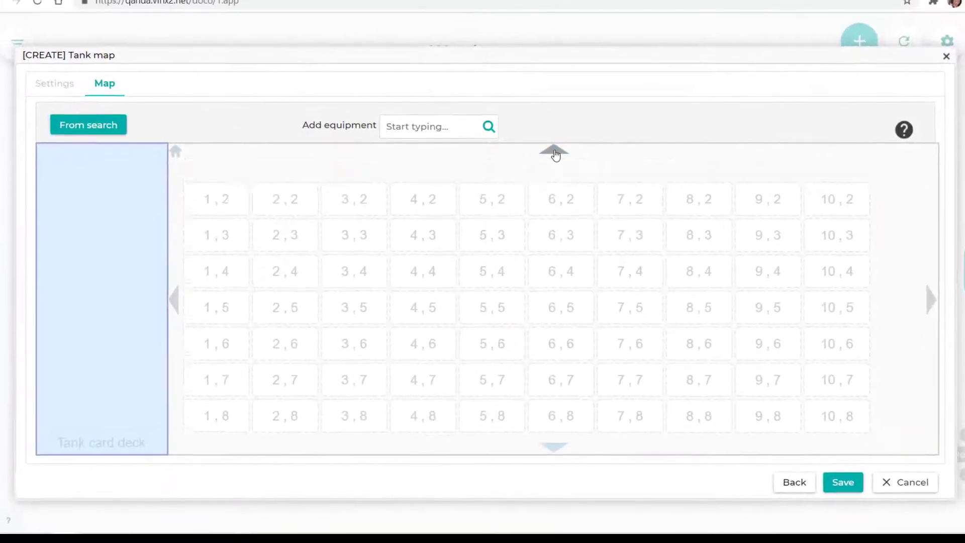
click(558, 137)
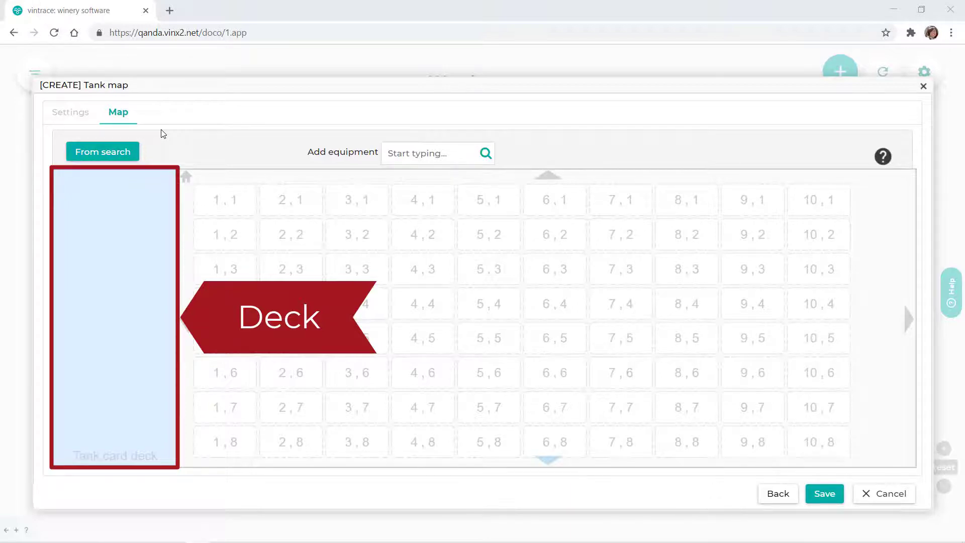
Open the vessel search for the tank card deck and search for tanks owned by vintrace Winery
click(135, 157)
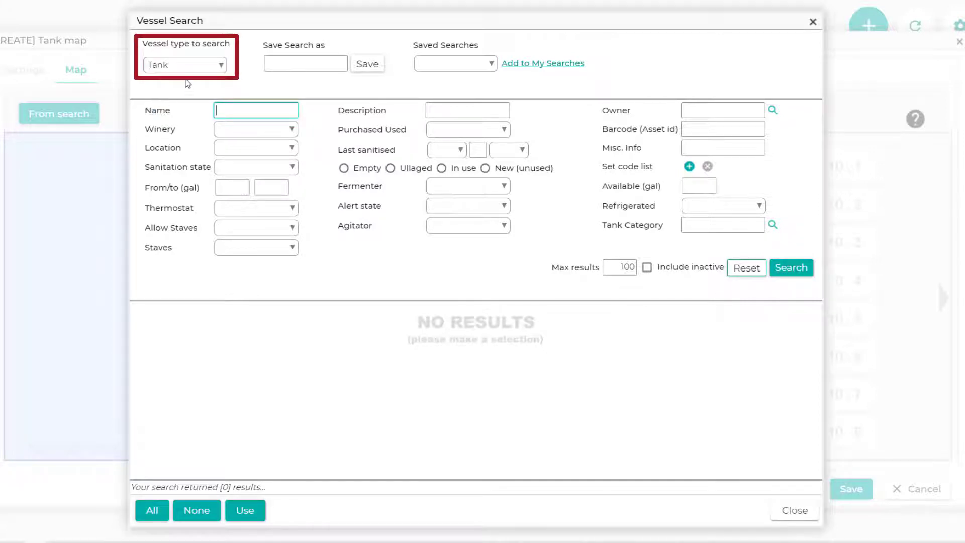
click(492, 64)
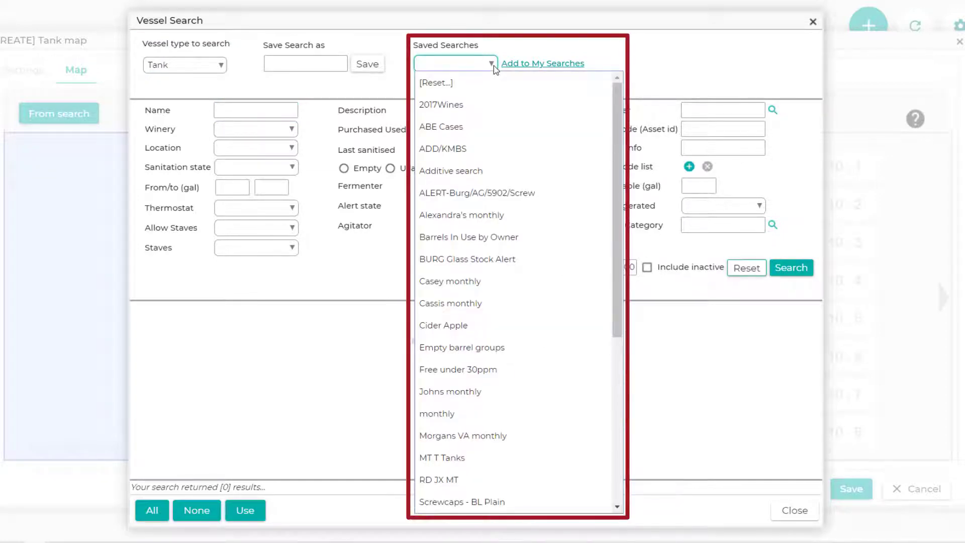
click(494, 65)
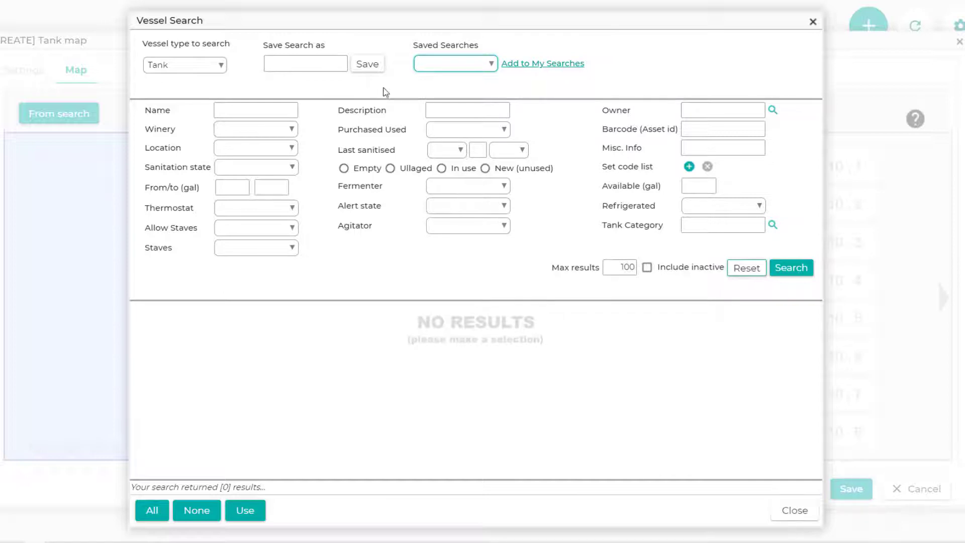
click(693, 114)
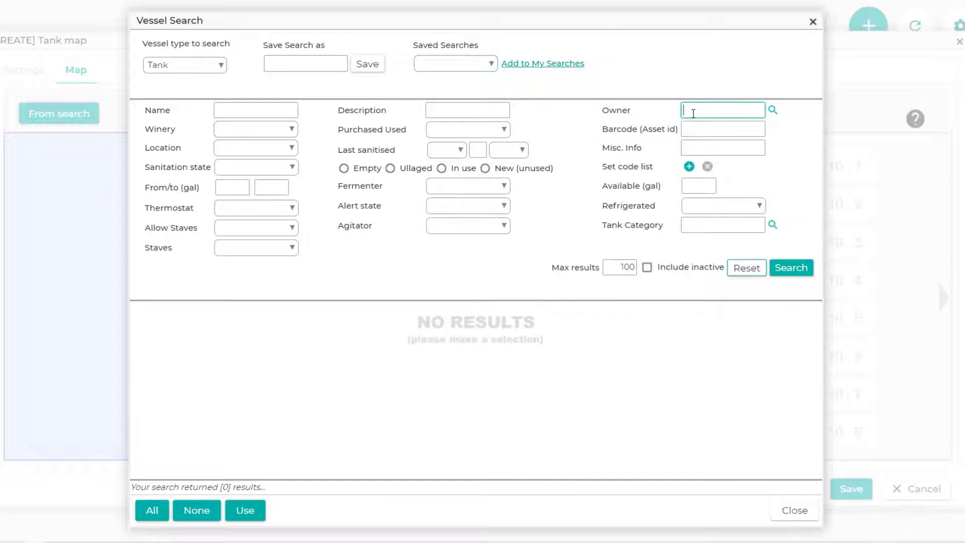
text(vint)
key(Return)
double_click(508, 159)
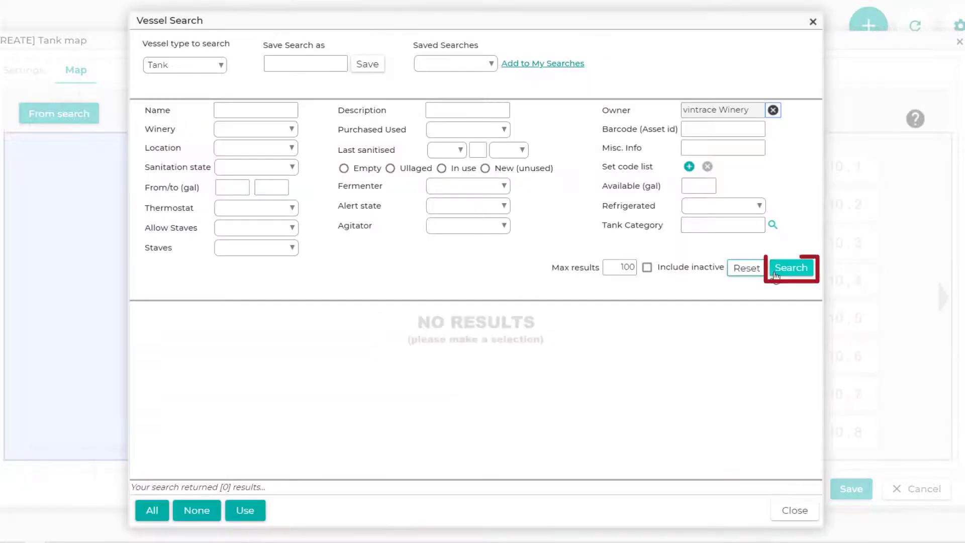
click(790, 268)
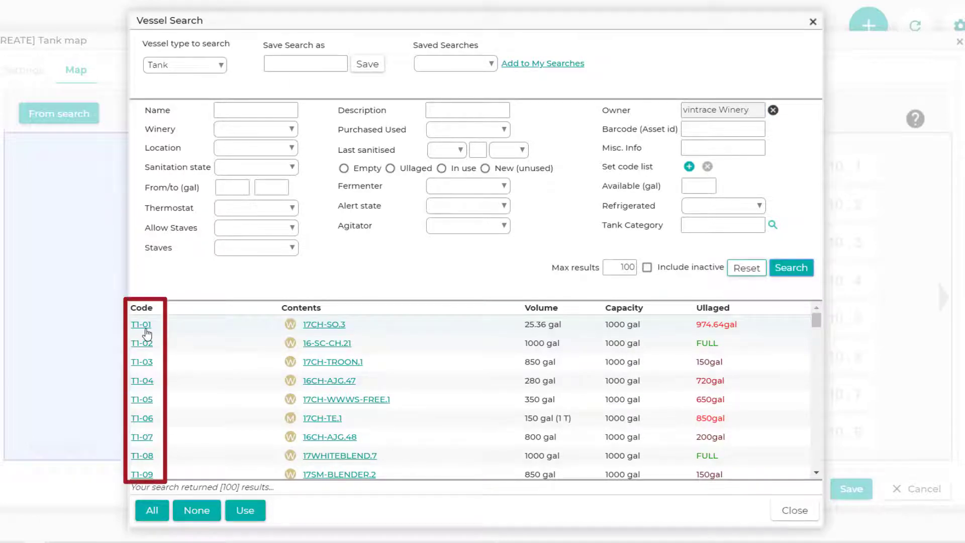
View the details of tank T1-01 from the search results and close them without saving
click(146, 329)
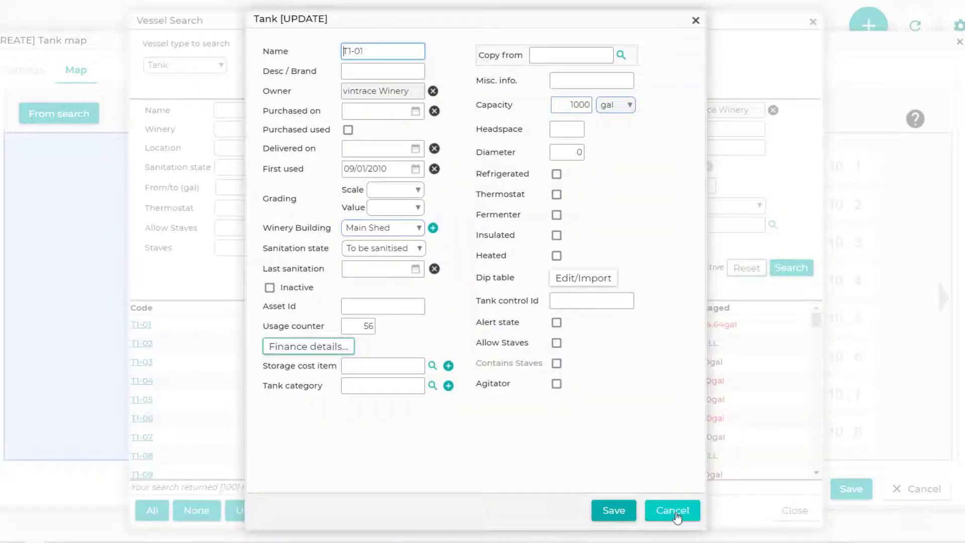
click(677, 513)
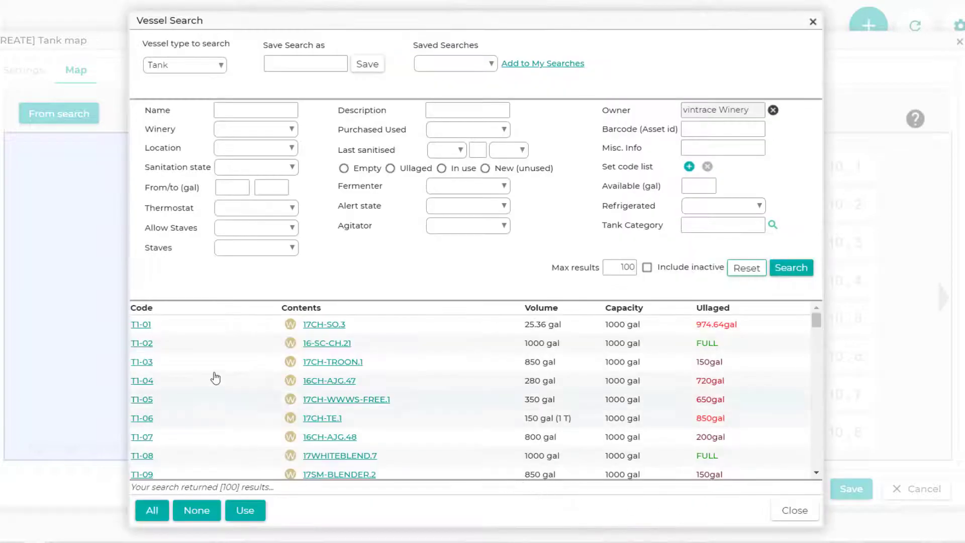
click(211, 334)
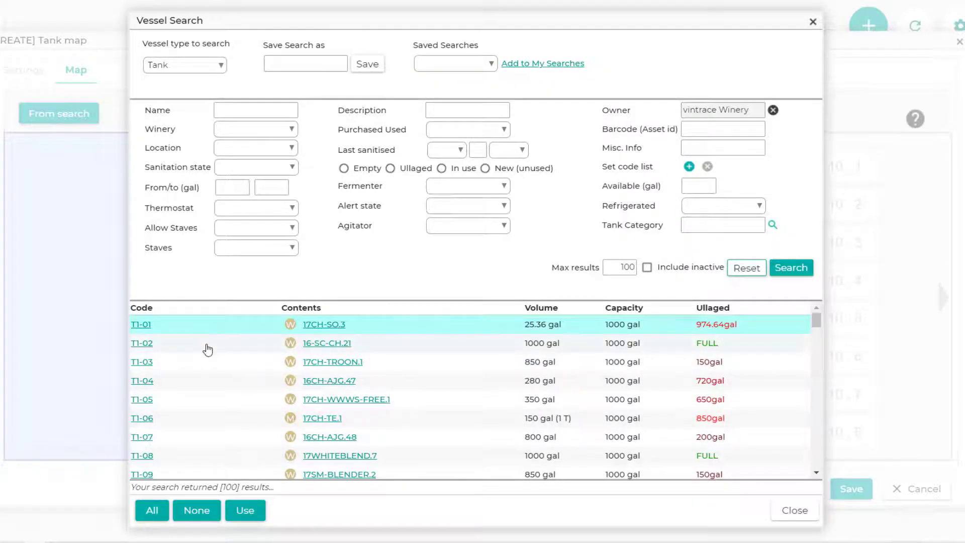
click(208, 350)
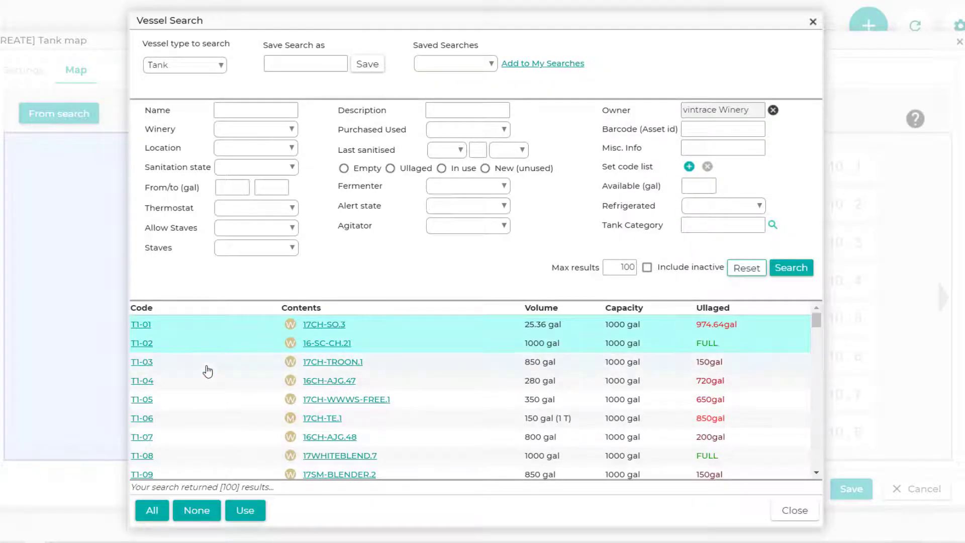
click(207, 371)
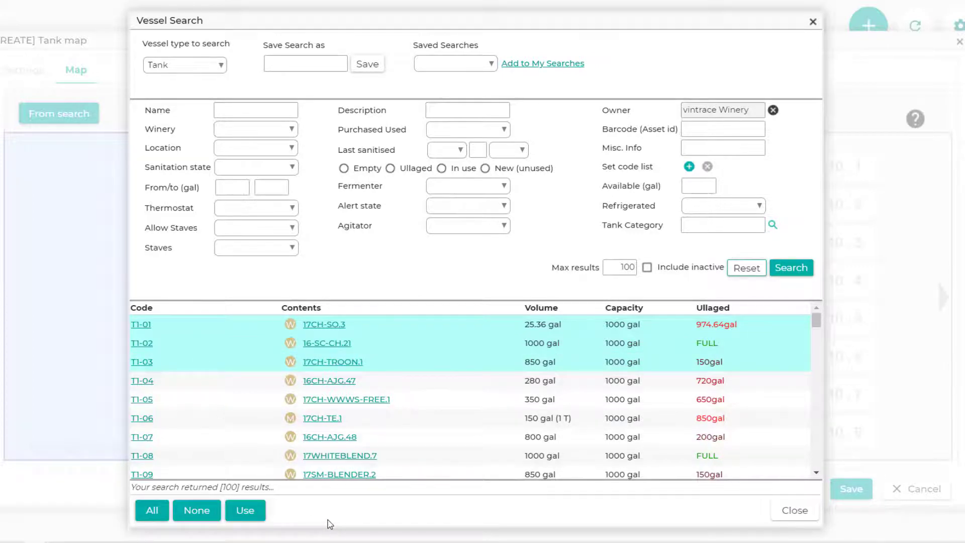
click(192, 352)
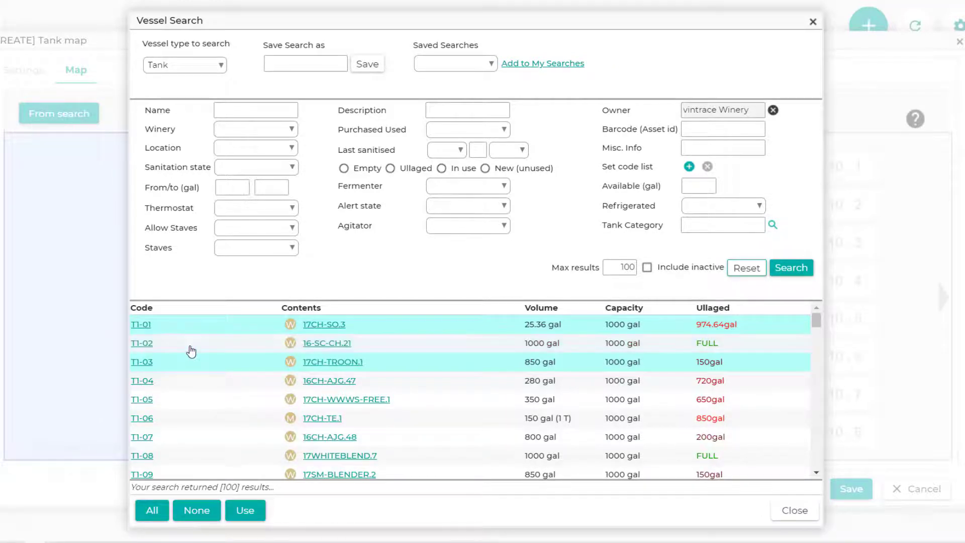
click(194, 512)
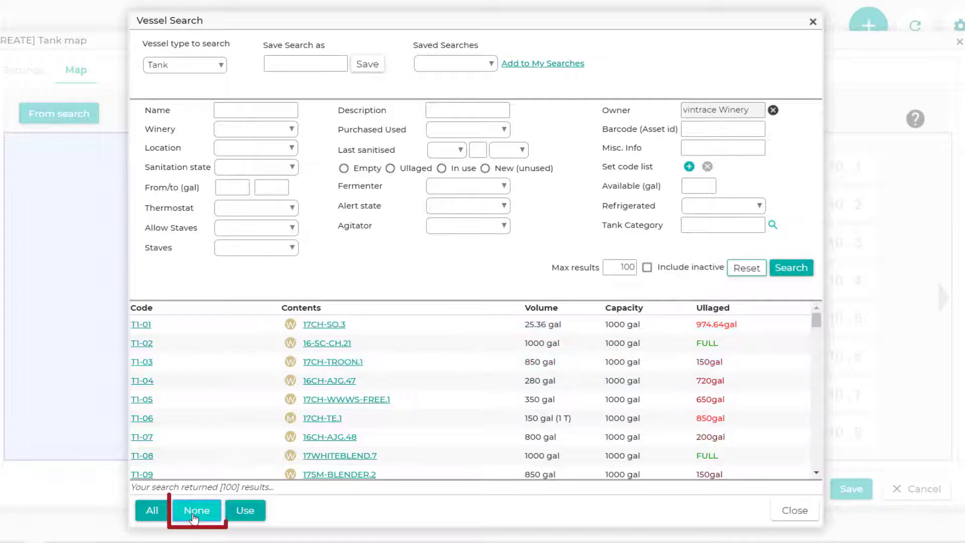
Narrow the vessel search to the Tank Farm location and run it for vintrace Winery's tanks
click(297, 151)
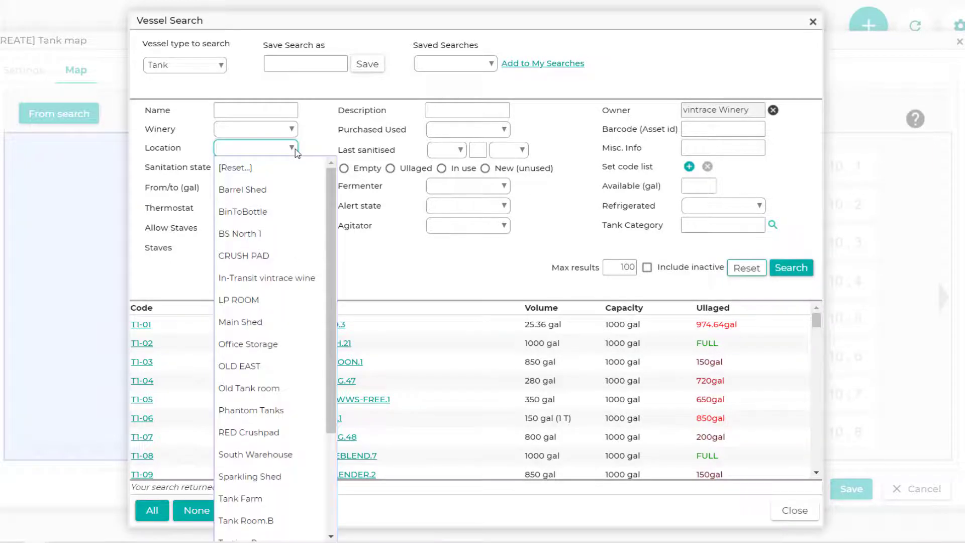
click(264, 498)
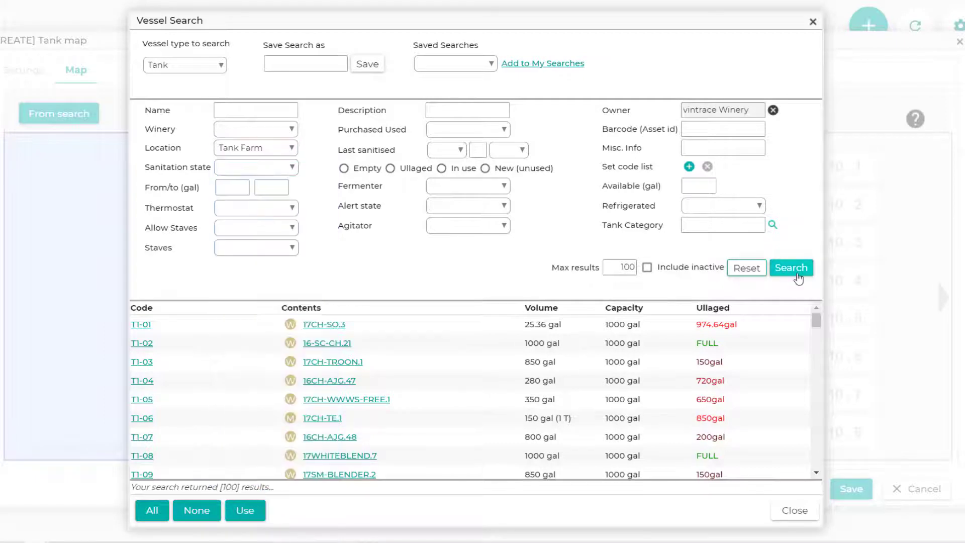
click(800, 278)
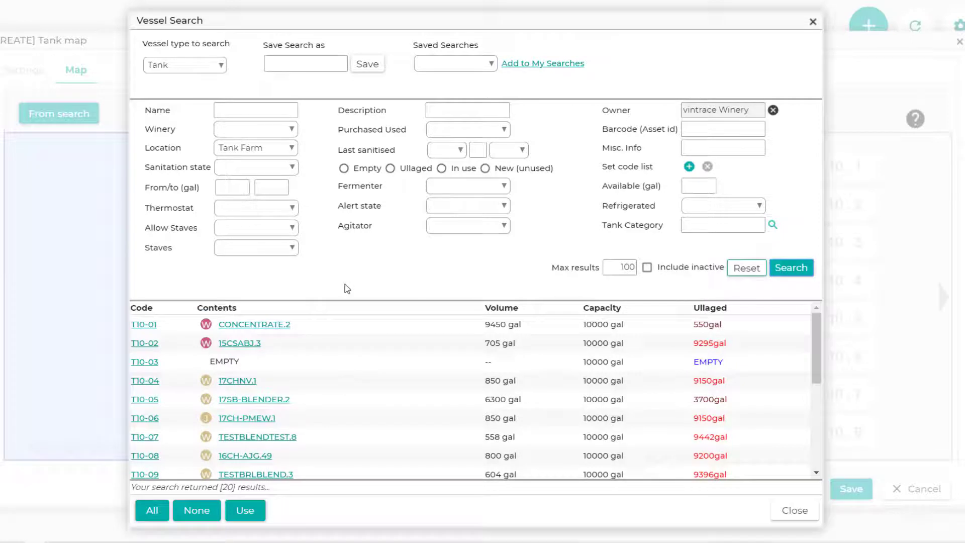
Select all the Tank Farm tanks in the search results and add them to the tank card deck
click(367, 324)
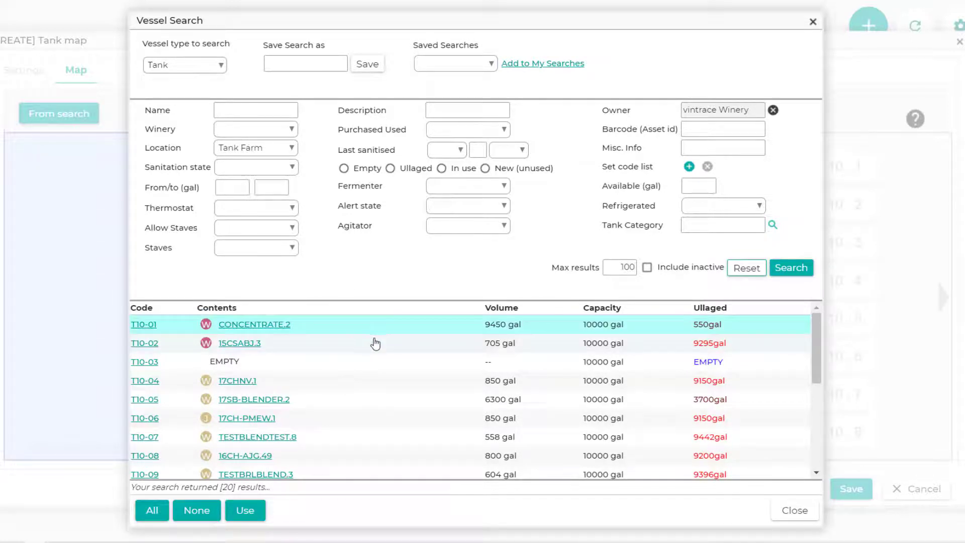
click(374, 343)
click(378, 364)
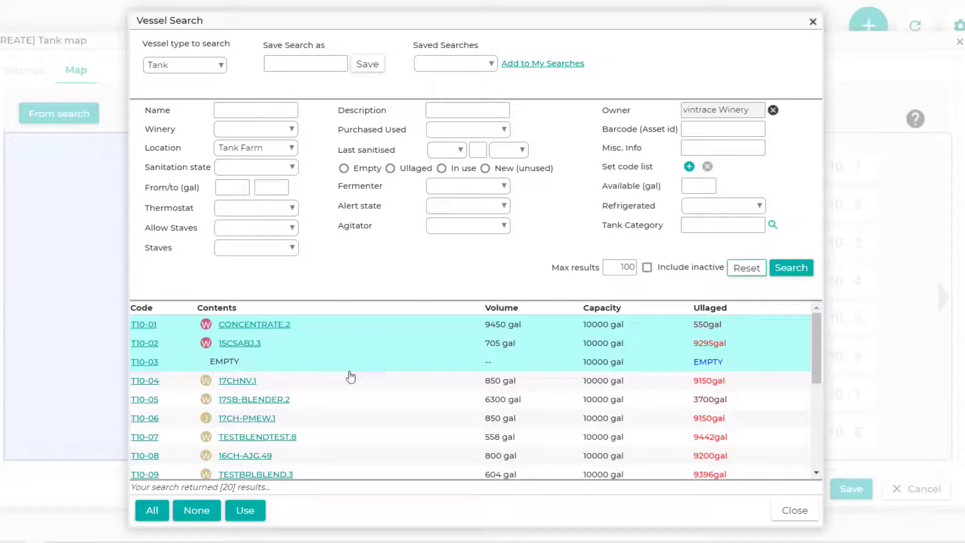
click(156, 516)
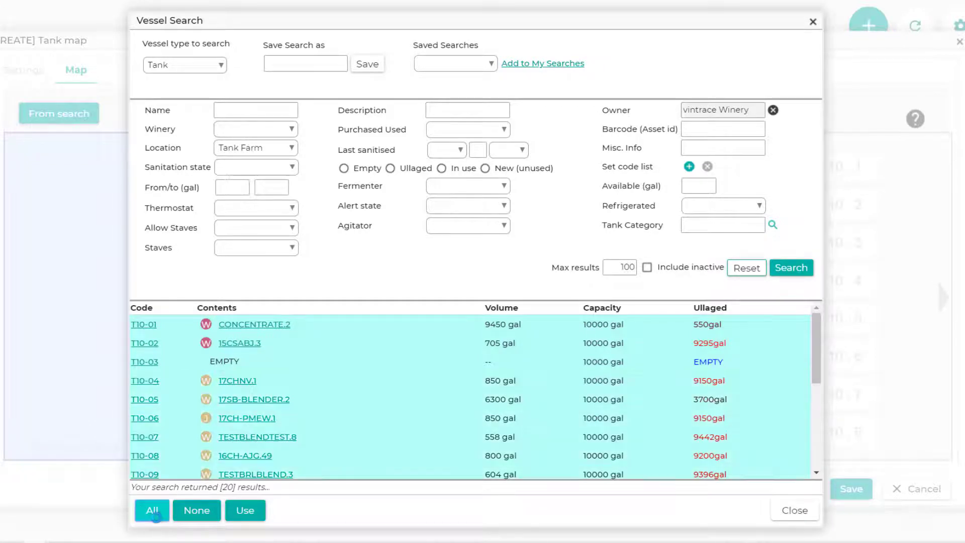
click(256, 520)
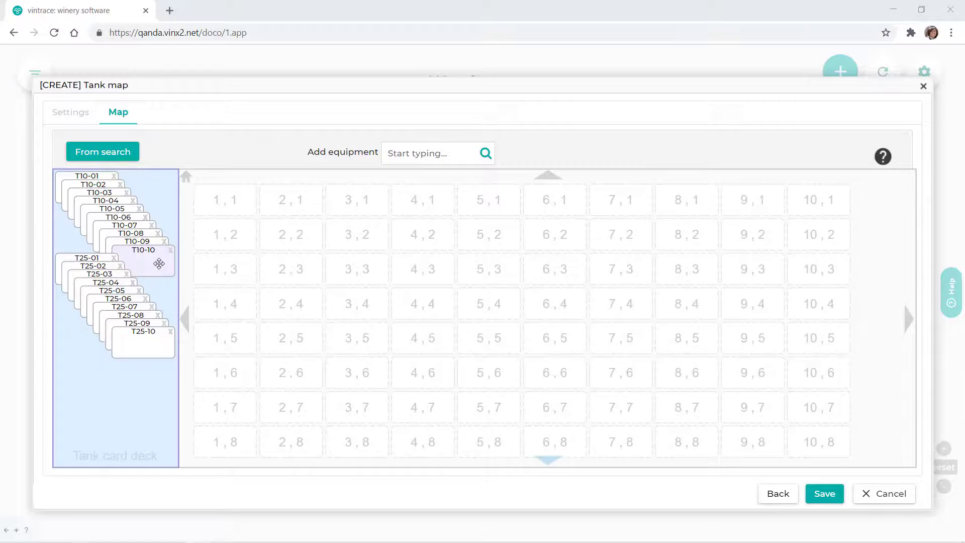
Place tank T10-10 in cell 10,1 and tank T25-10 in cell 1,2 of the grid, and move T25-10 to cell 2,3
drag(159, 264, 833, 202)
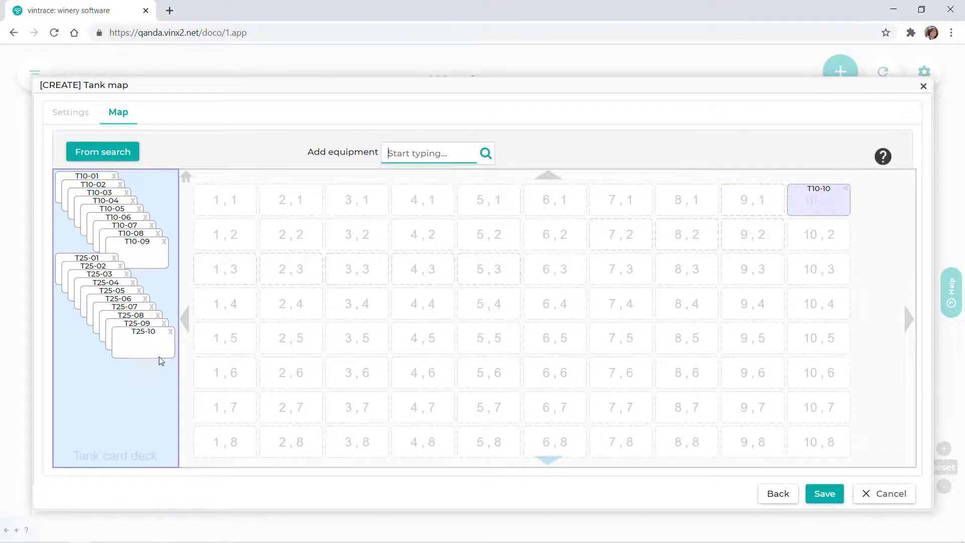
drag(160, 361, 232, 247)
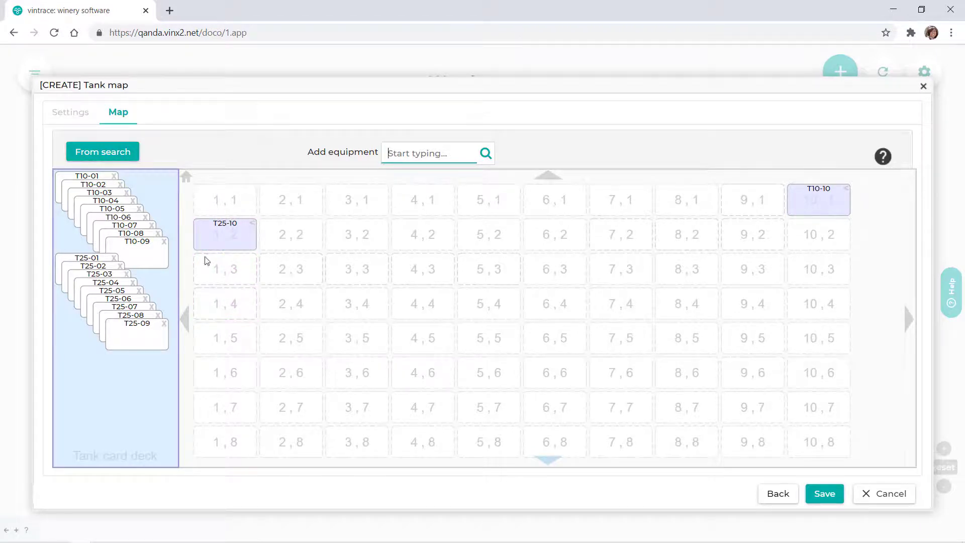
drag(231, 239, 301, 292)
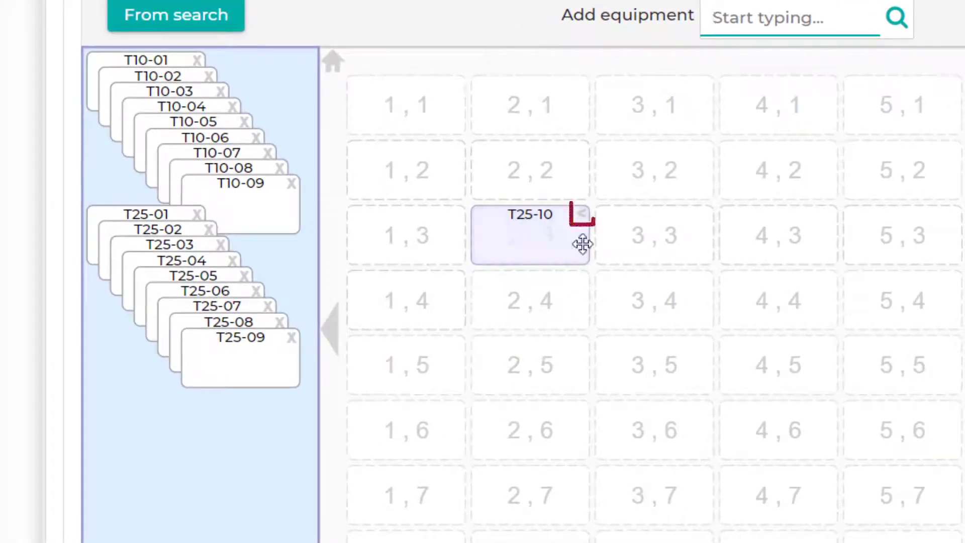
Return tanks T25-10 and T10-10 from the grid to the card deck and remove T10-10 from the deck
click(582, 217)
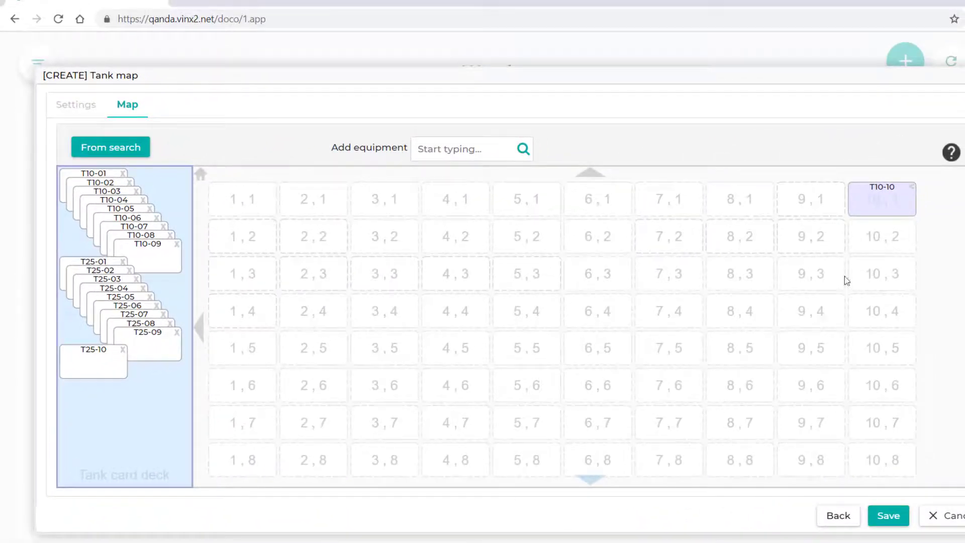
drag(884, 210, 112, 418)
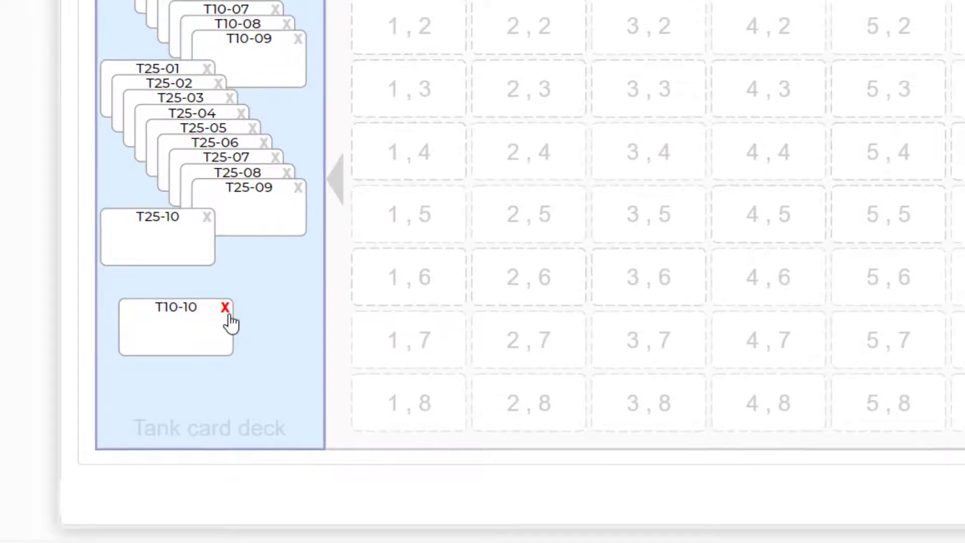
click(227, 313)
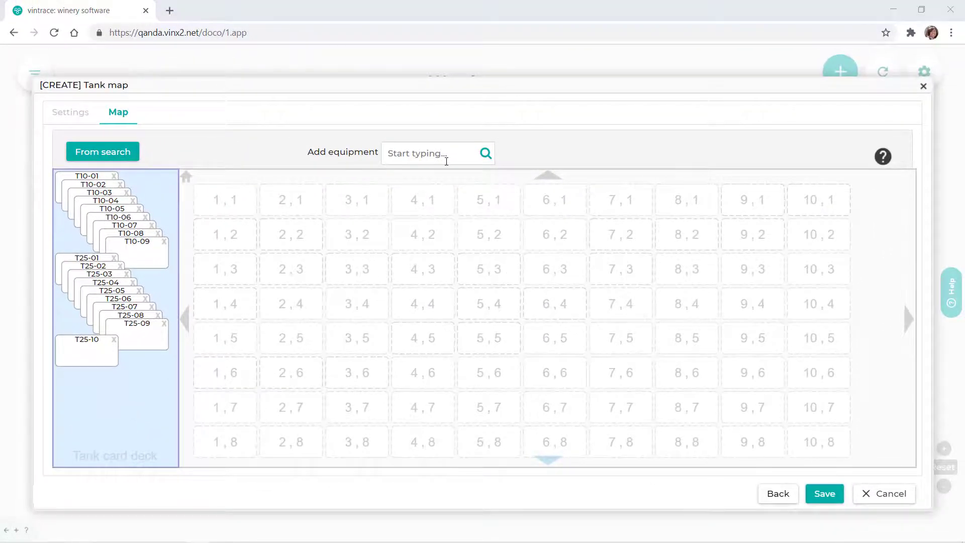
Search the equipment for H and add tank H01 to the tank map
click(447, 161)
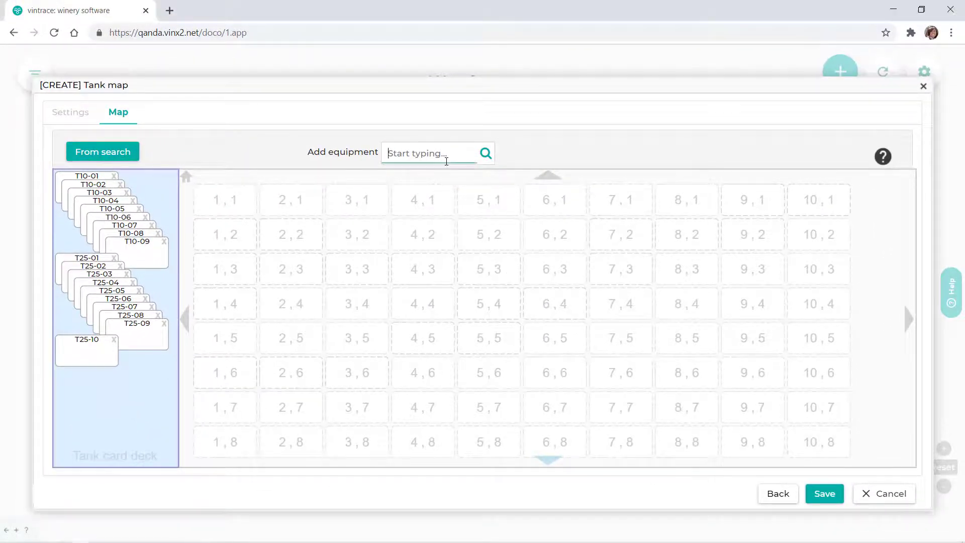
text(H)
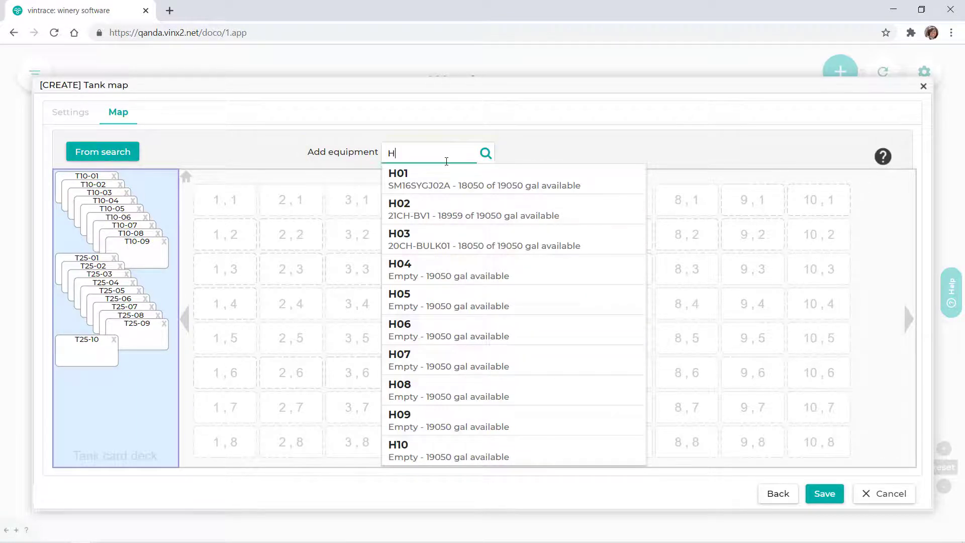
click(453, 187)
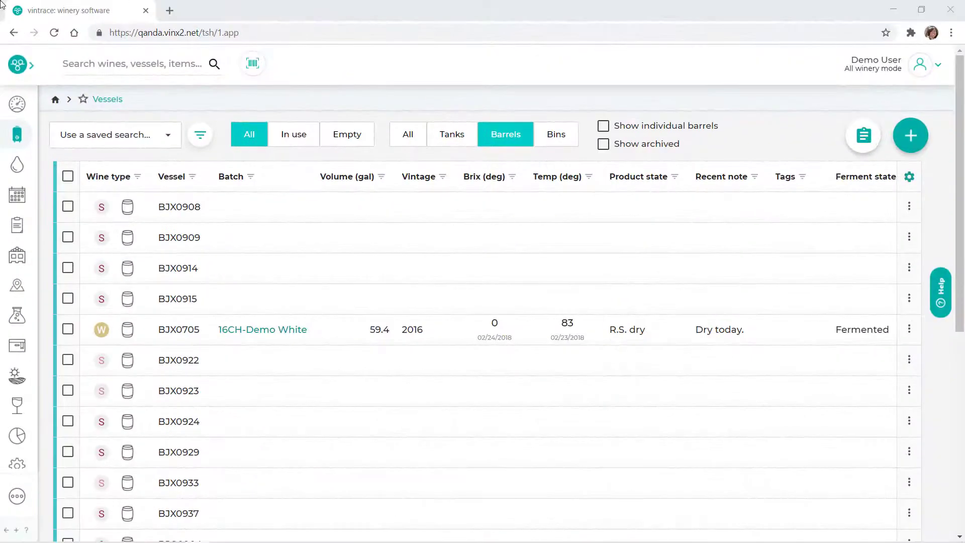
Open the tank map view and switch the displayed map from Warehouse to Cellar 1
click(24, 291)
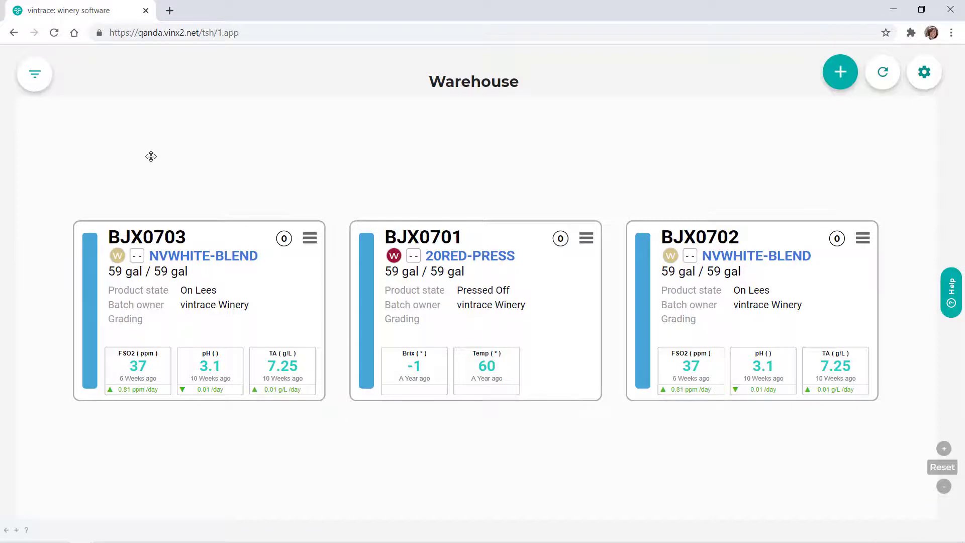
click(36, 77)
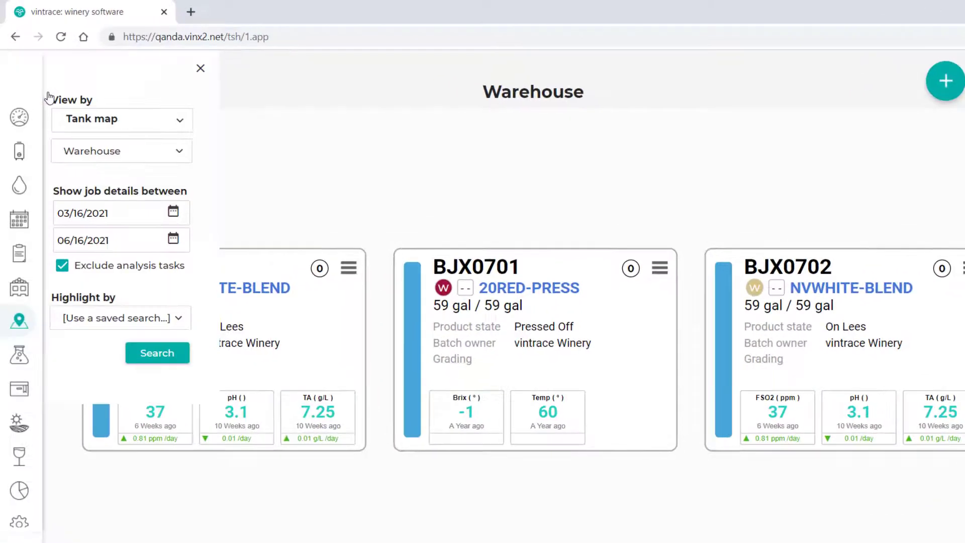
click(178, 158)
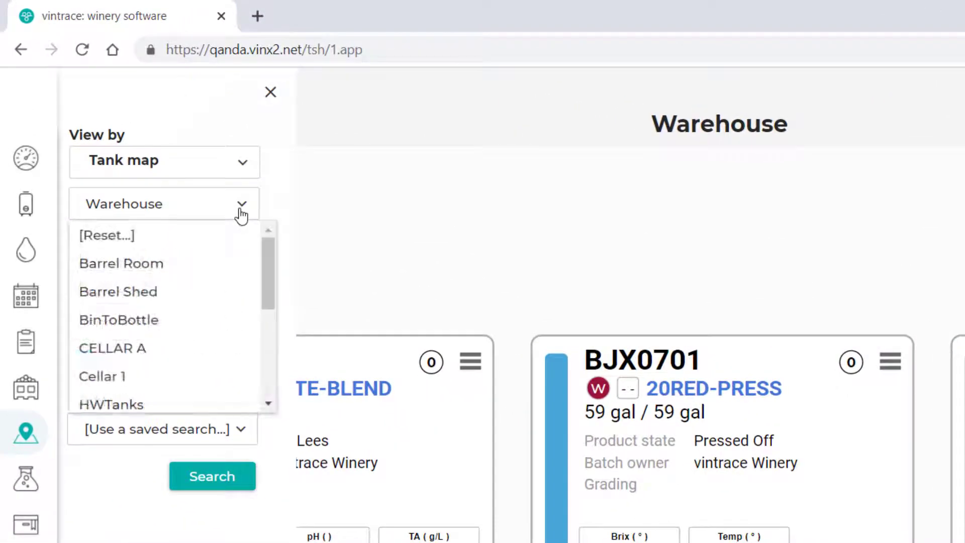
drag(196, 177, 197, 179)
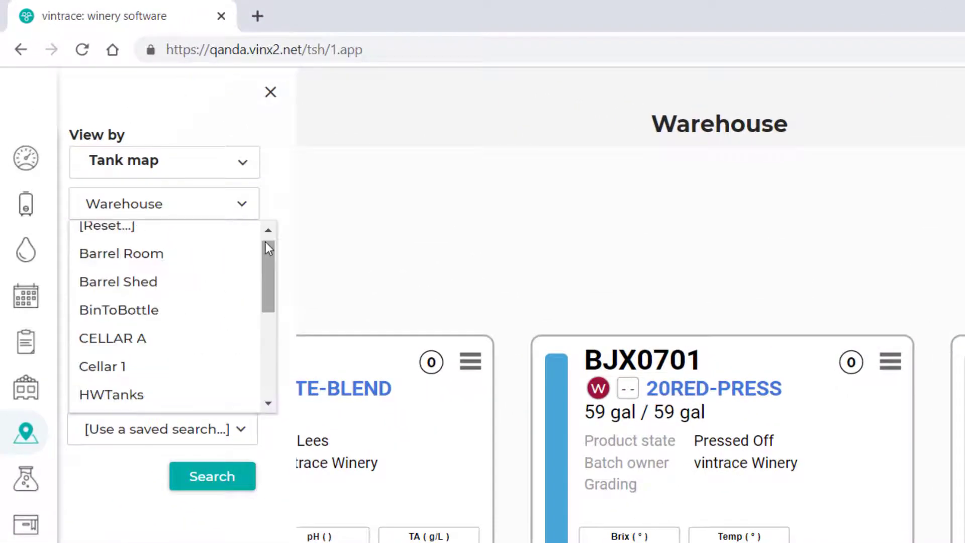
click(200, 367)
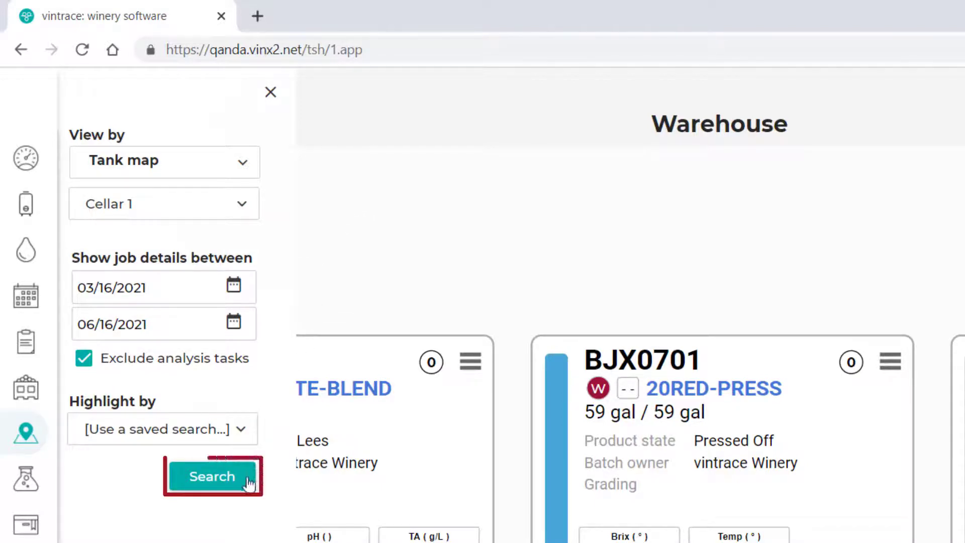
click(212, 476)
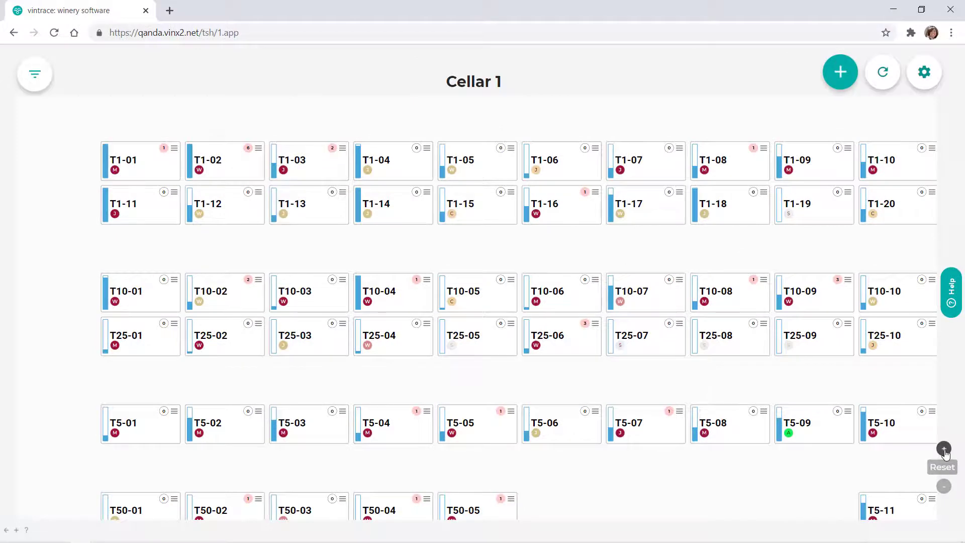
Examine the available actions and the job list of tank T1-02 on the Cellar 1 map
click(944, 450)
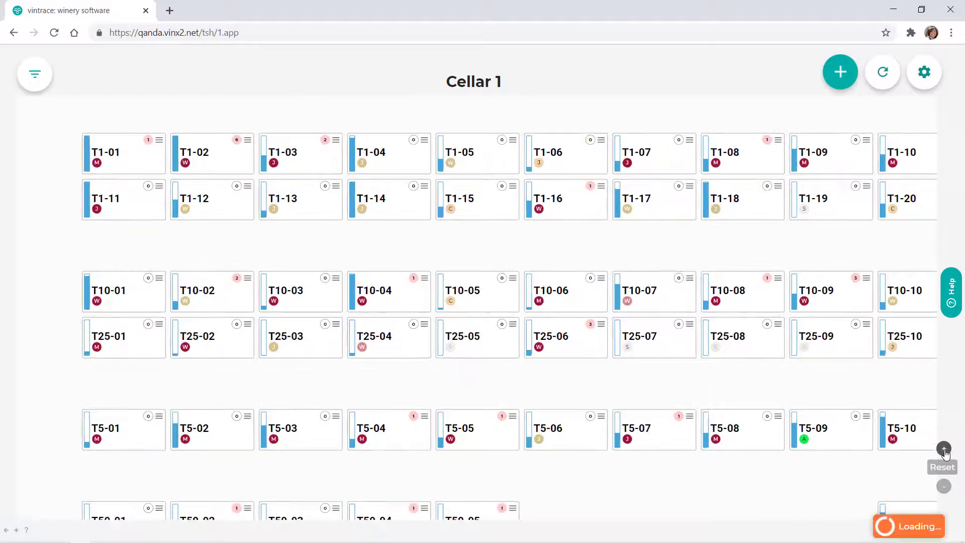
click(945, 450)
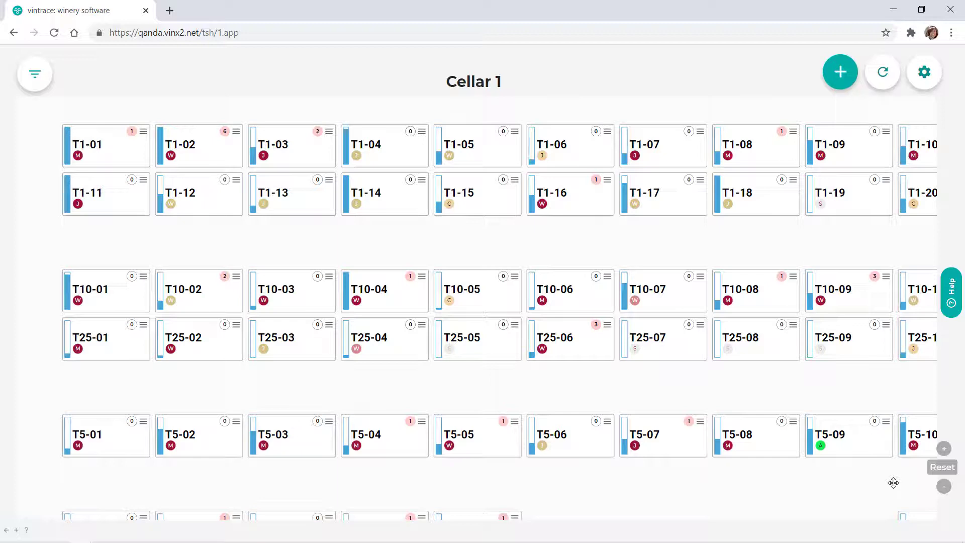
drag(483, 237, 503, 237)
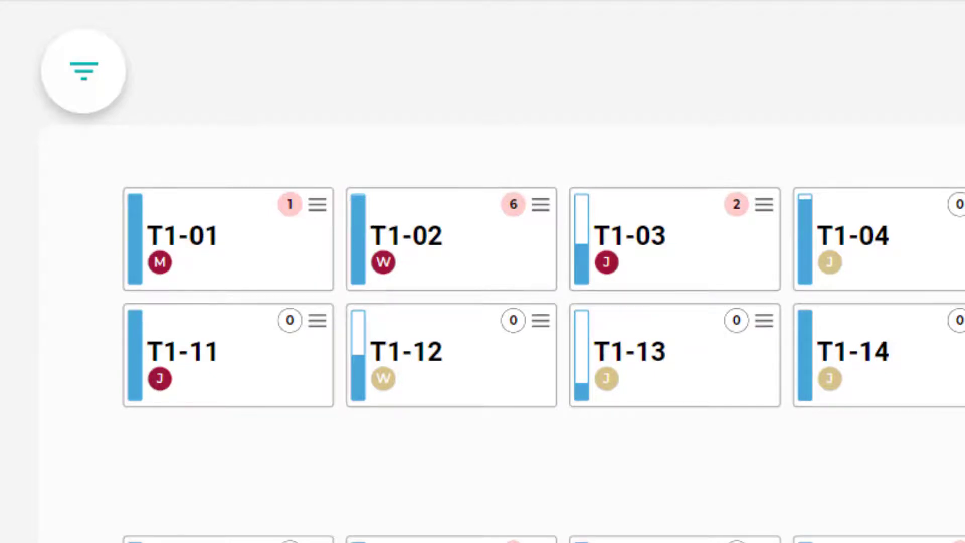
mouse_move(466, 236)
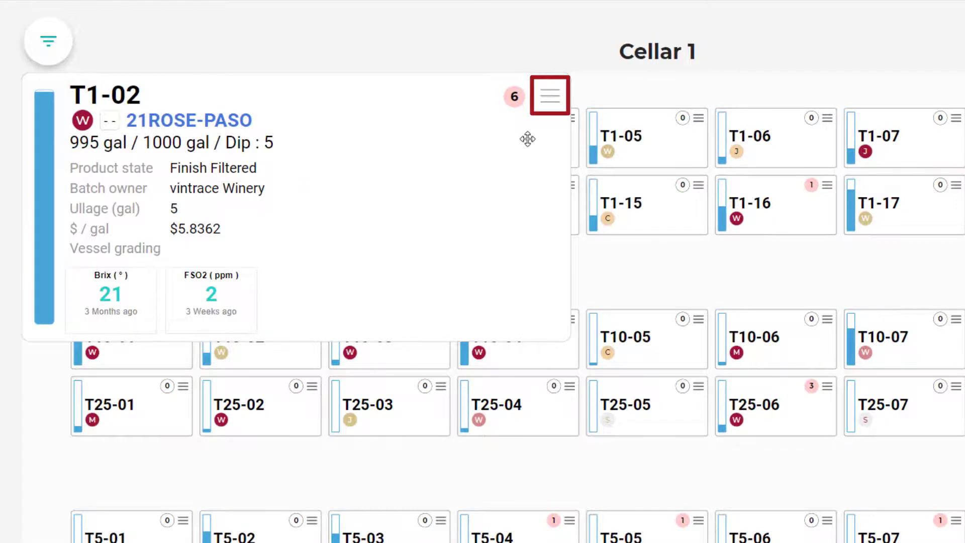
click(555, 105)
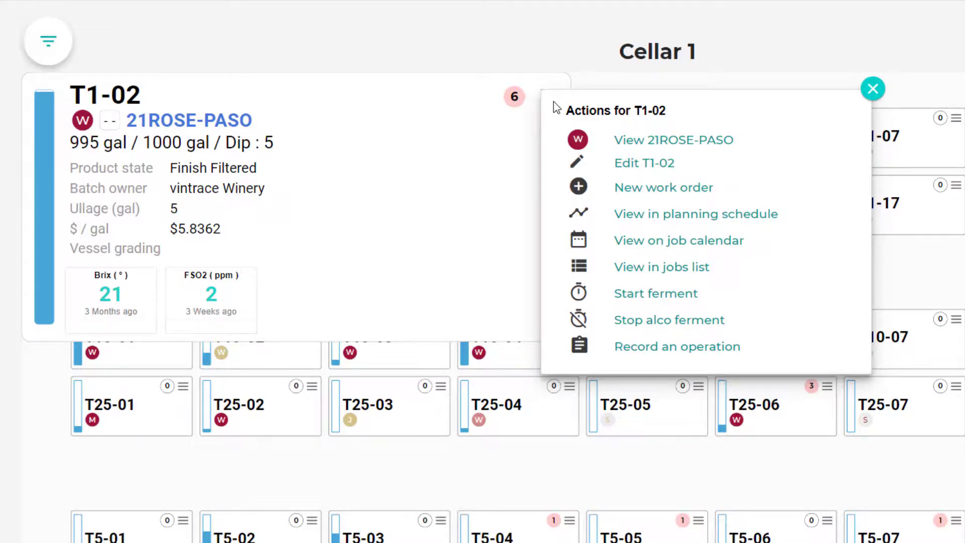
click(466, 118)
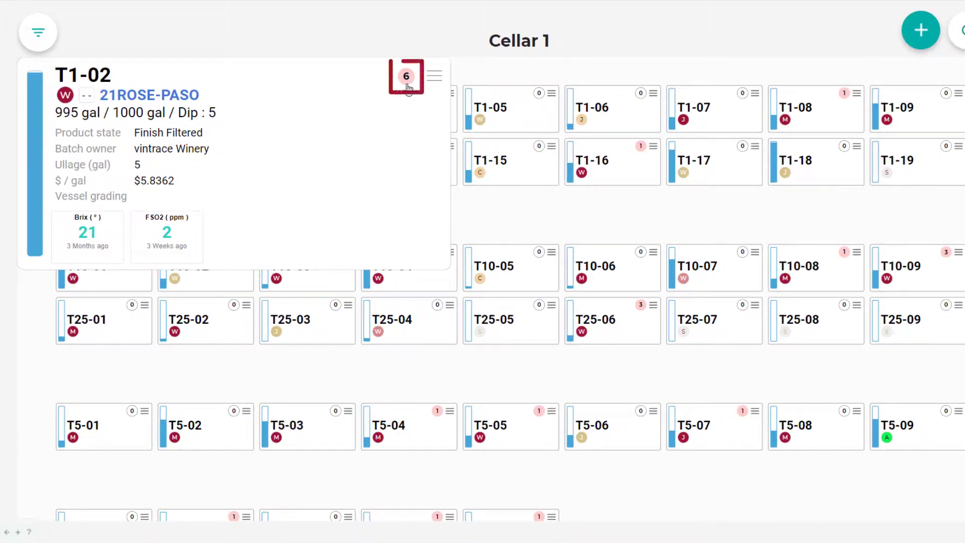
click(407, 79)
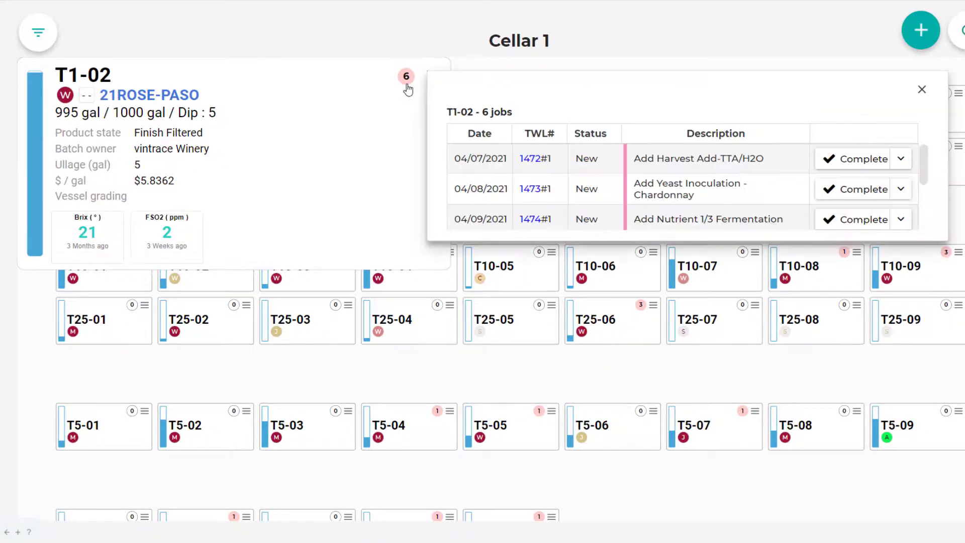
click(923, 93)
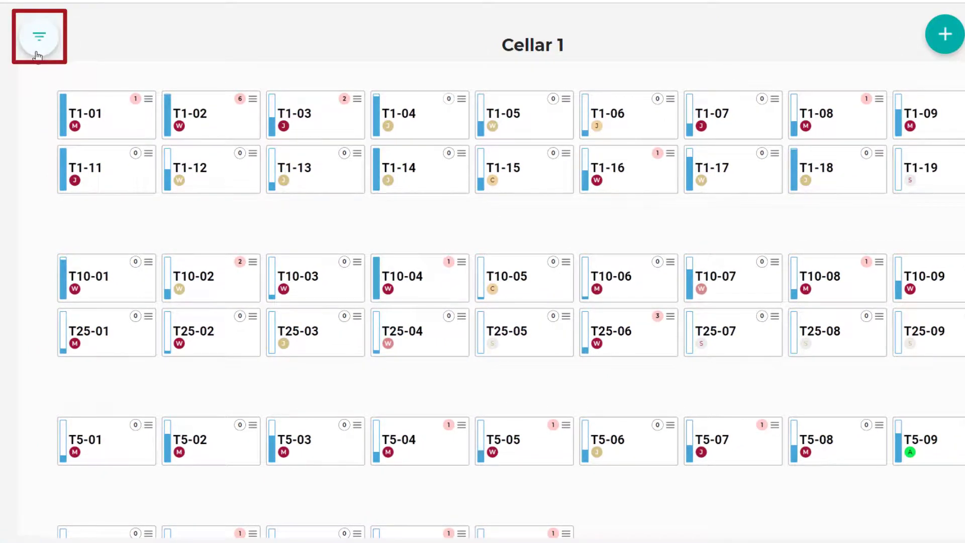
Highlight the tanks on the Cellar 1 map that match the saved search Cider
click(38, 54)
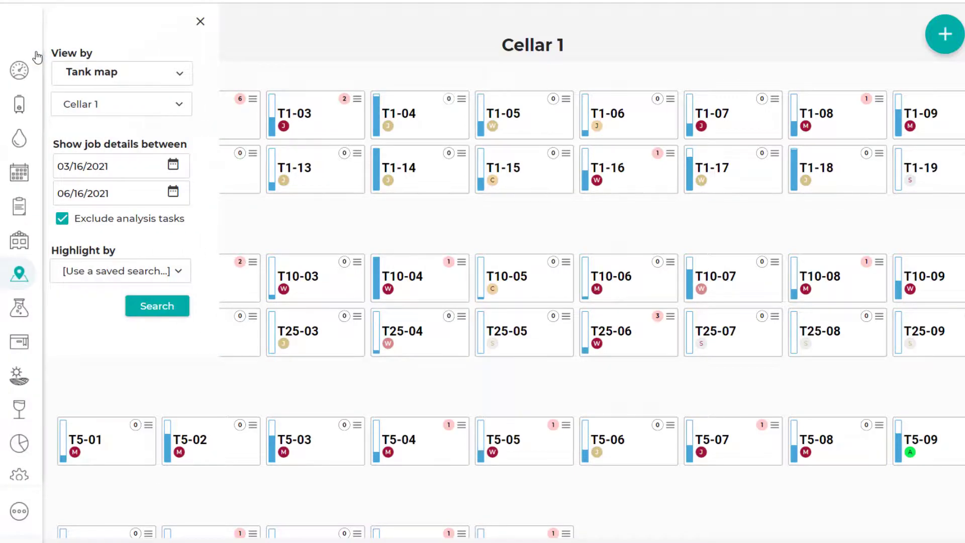
click(175, 273)
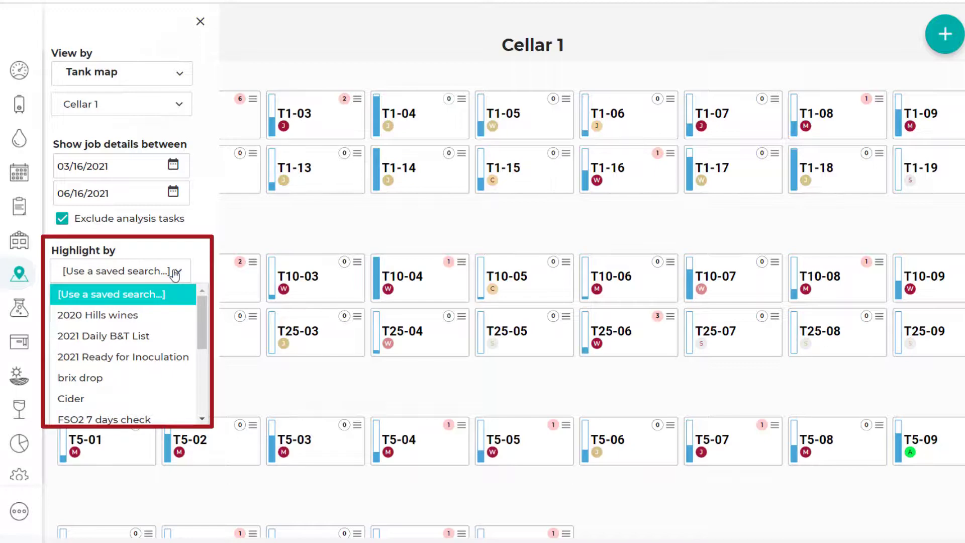
click(97, 400)
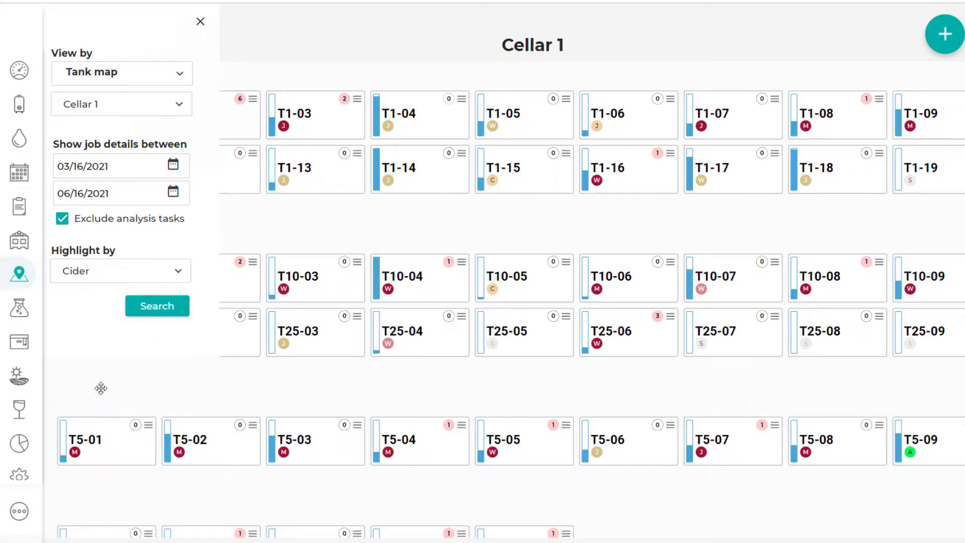
click(148, 314)
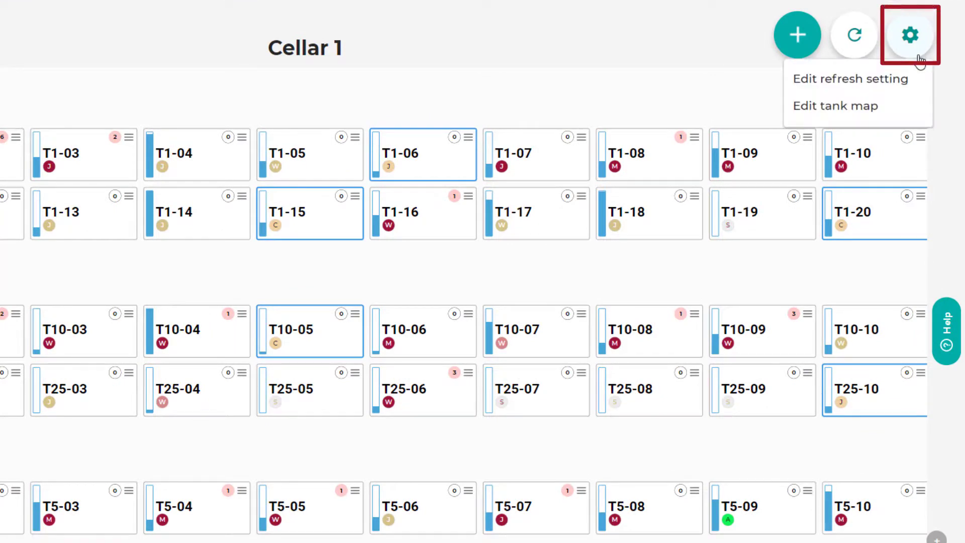
View the auto-refresh options of the tank map and close them without saving
click(920, 84)
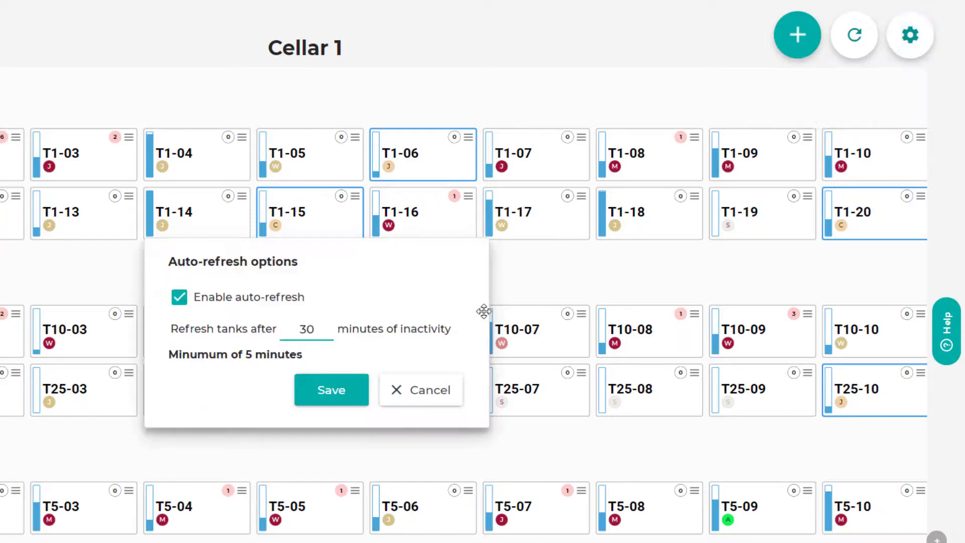
click(399, 401)
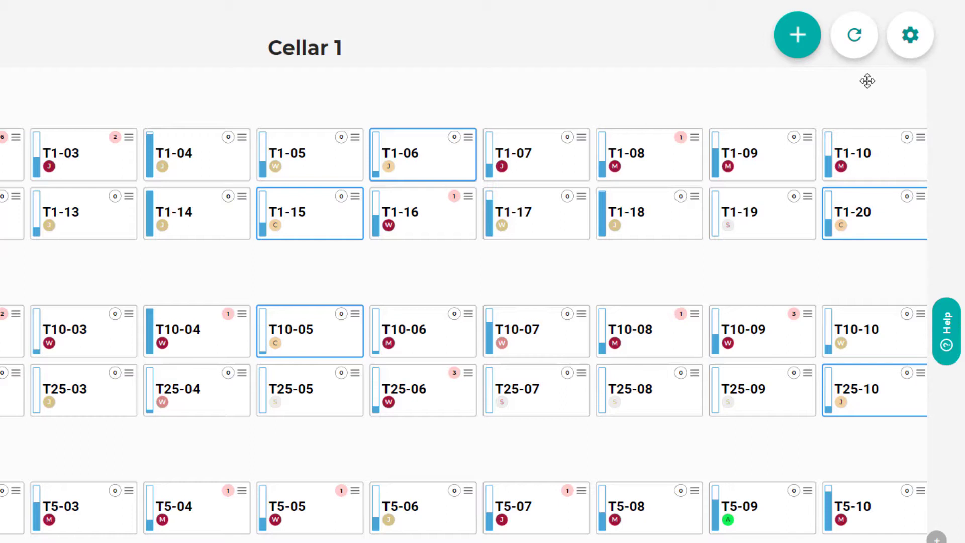
Open the settings choices for the Cellar 1 tank map
click(915, 62)
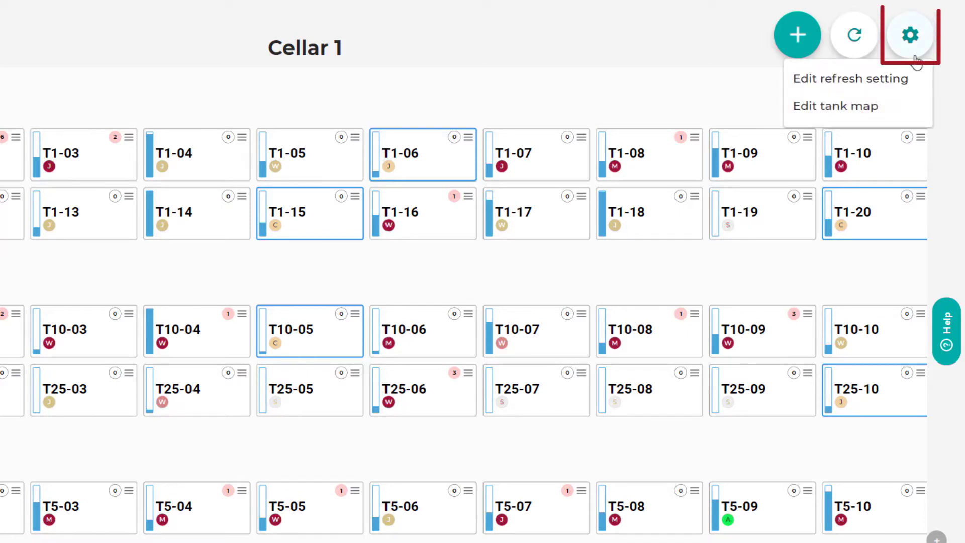